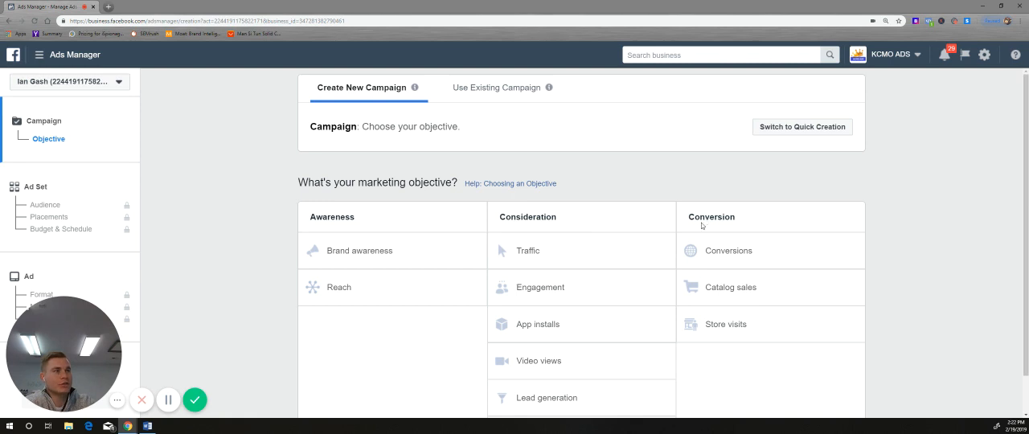
Step: Choose Traffic as the campaign's marketing objective and continue to the ad set settings
scroll(510, 261, down, 1)
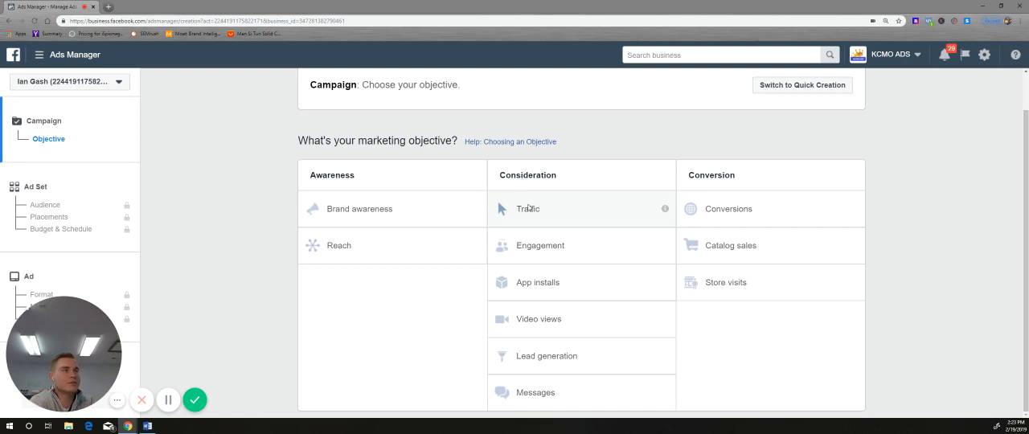
click(529, 209)
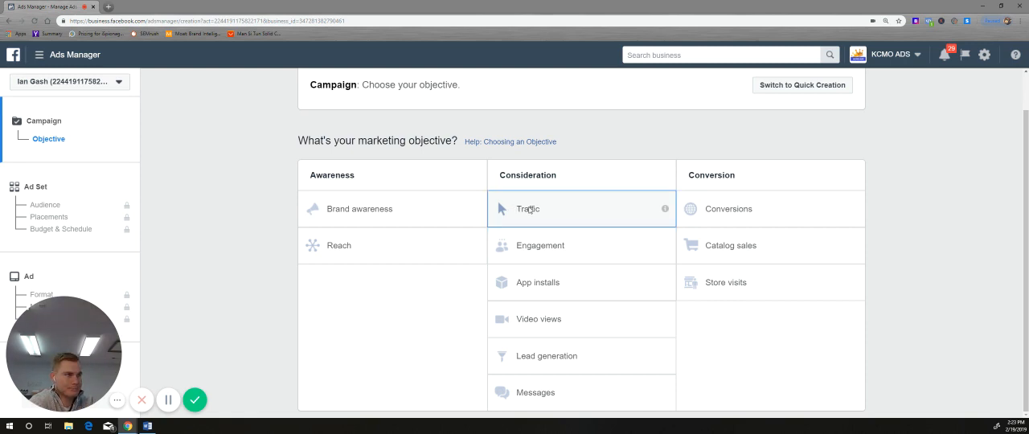
scroll(434, 234, down, 2)
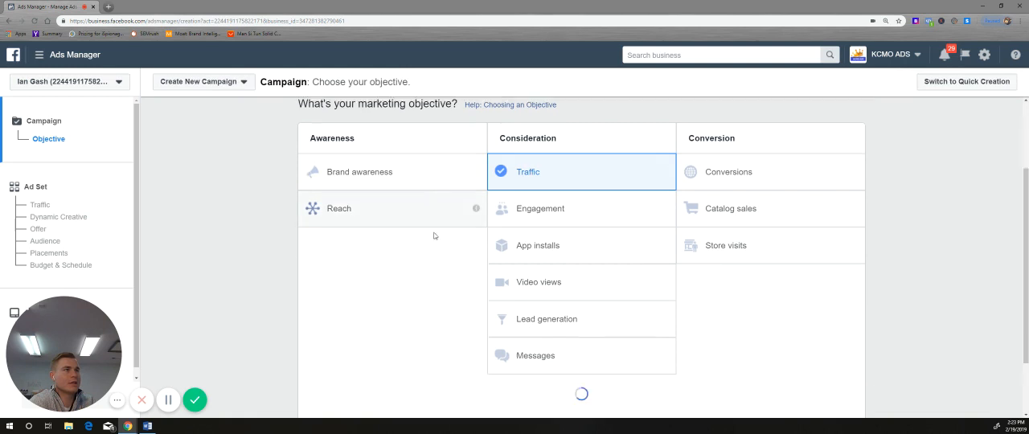
scroll(442, 246, up, 3)
scroll(551, 235, down, 1)
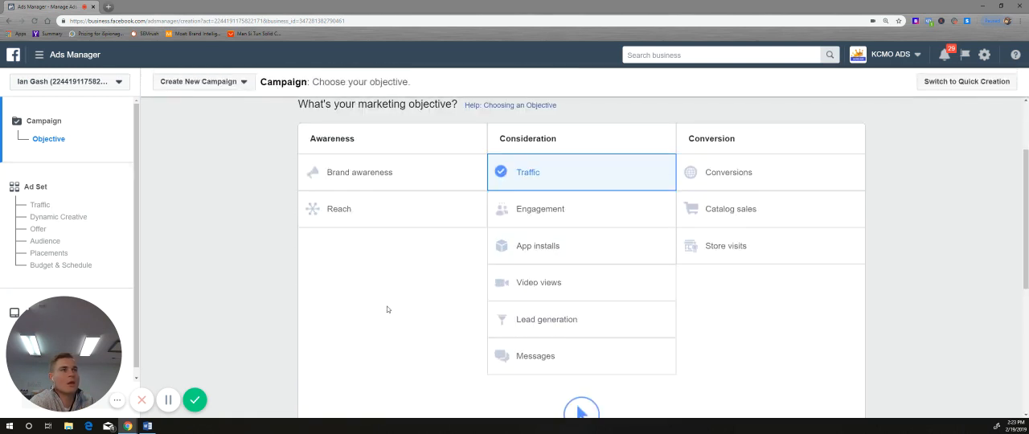
scroll(423, 307, down, 5)
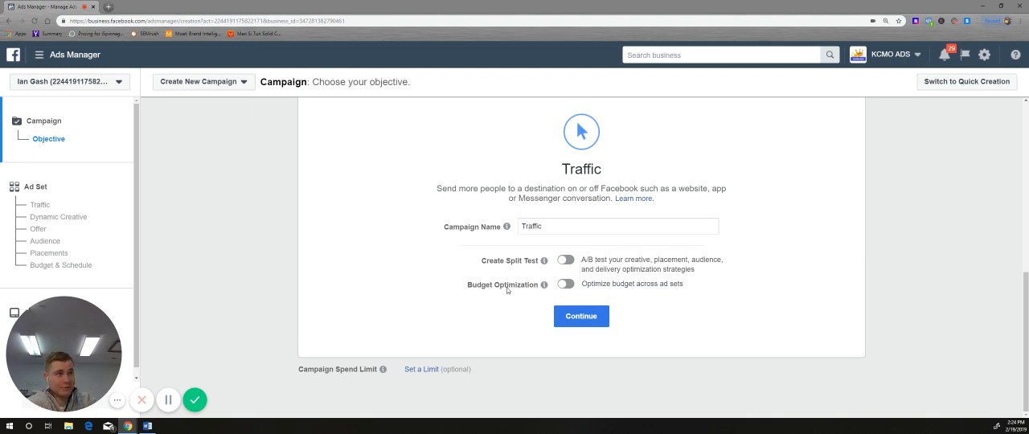
click(577, 316)
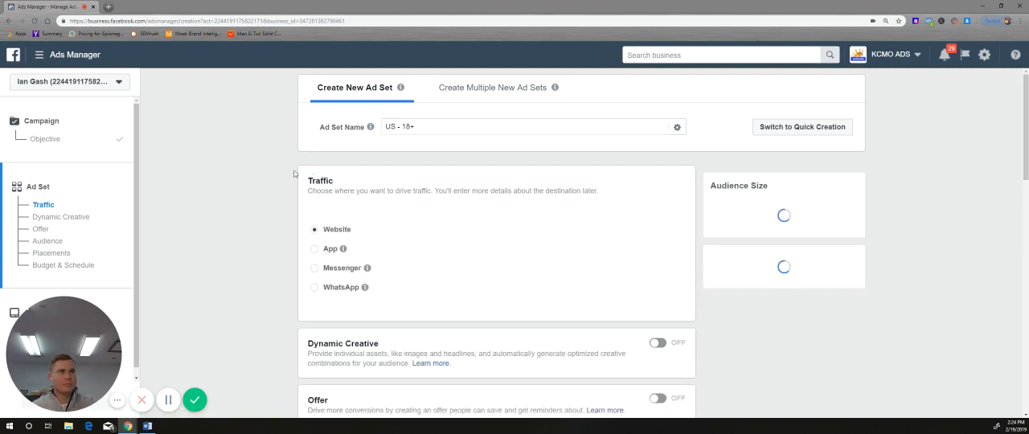
Step: Rename the ad set as "test (demo)"
click(399, 128)
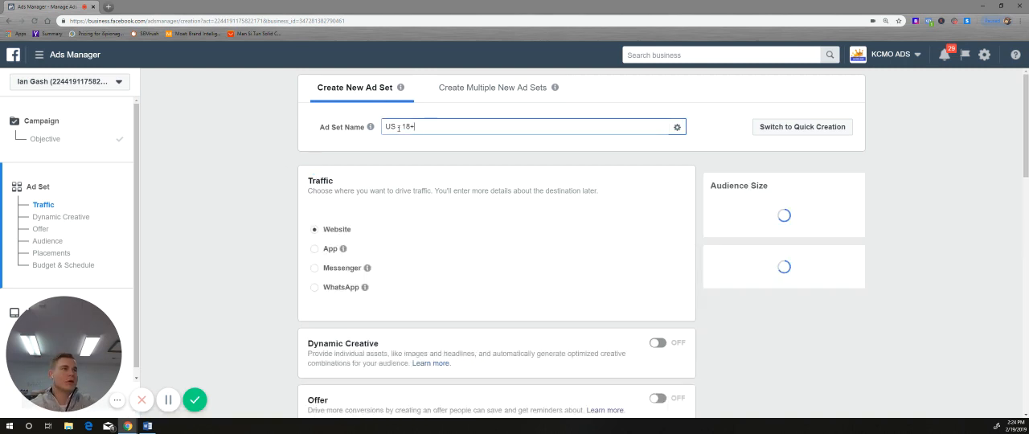
mouse_move(375, 126)
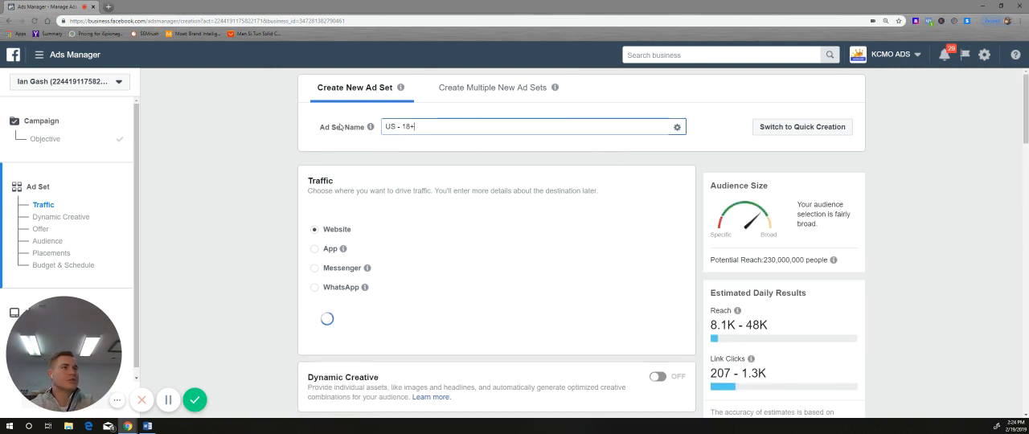
key(ctrl+a)
key(BackSpace)
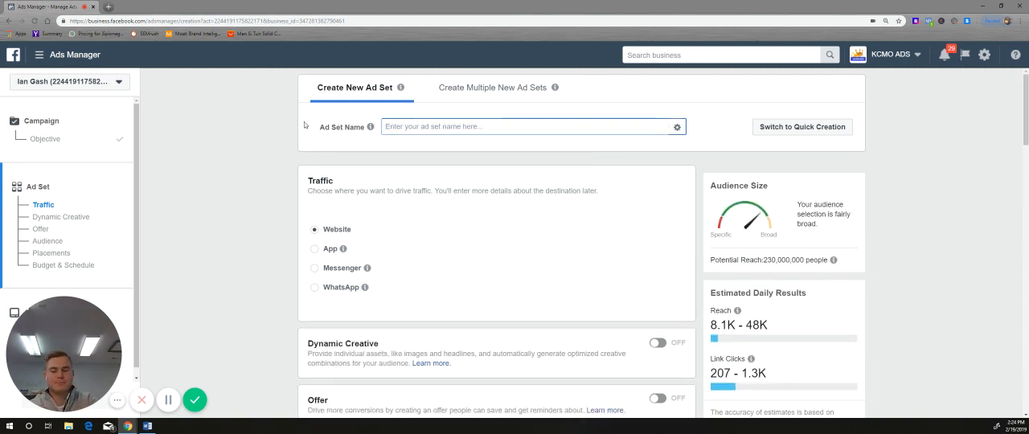
text(test)
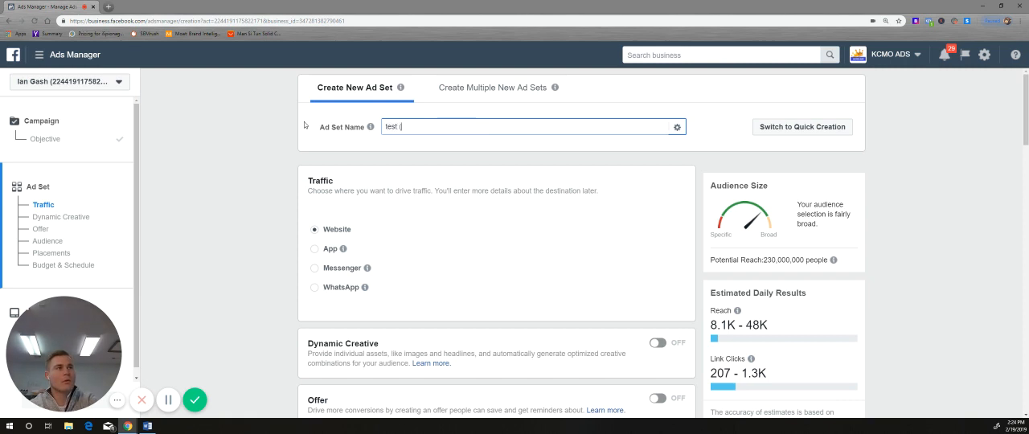
text( (demo)
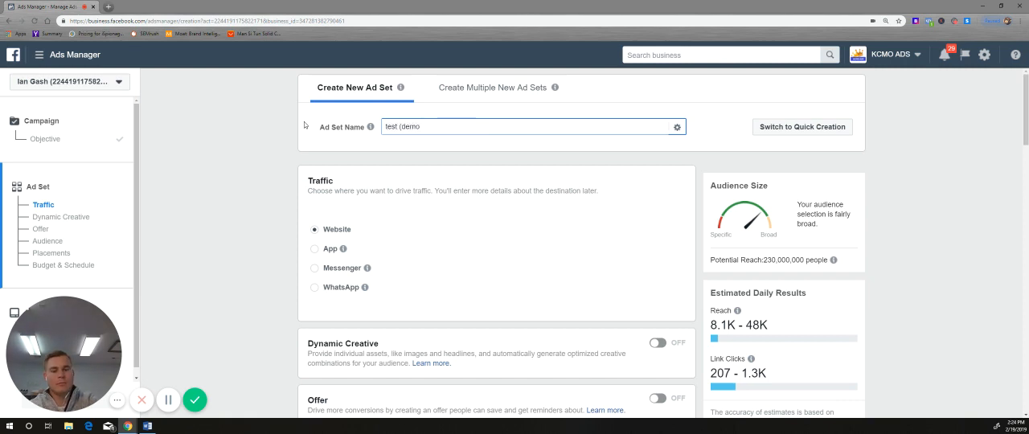
text())
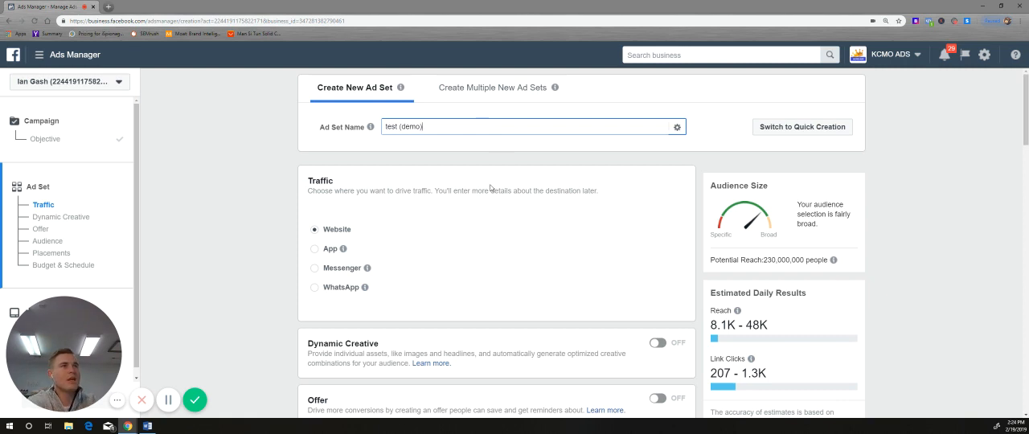
Step: Review the ad set's traffic, dynamic creative, offer and audience sections, including the options for creating a new custom or lookalike audience
scroll(490, 193, down, 1)
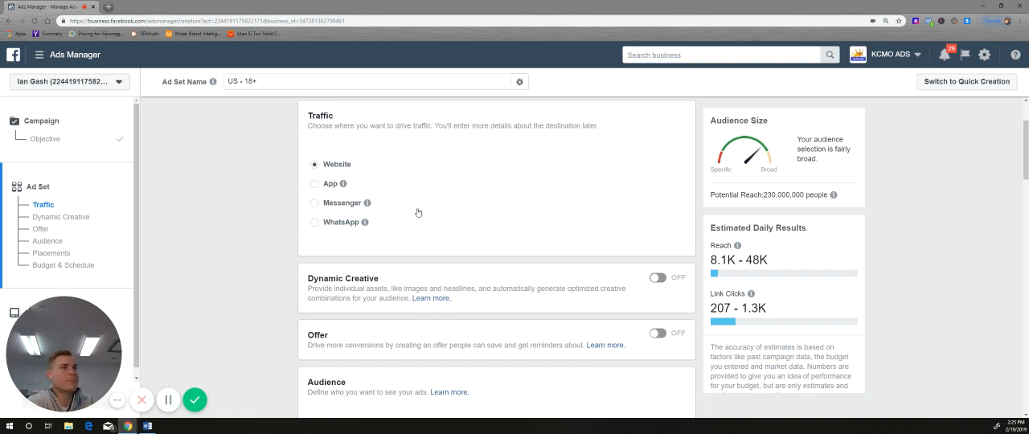
scroll(415, 212, down, 2)
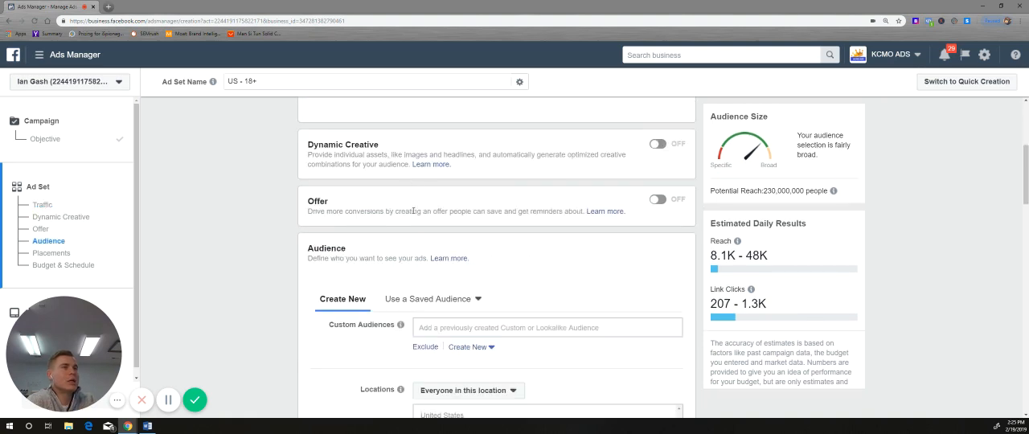
scroll(415, 212, down, 2)
scroll(415, 213, up, 4)
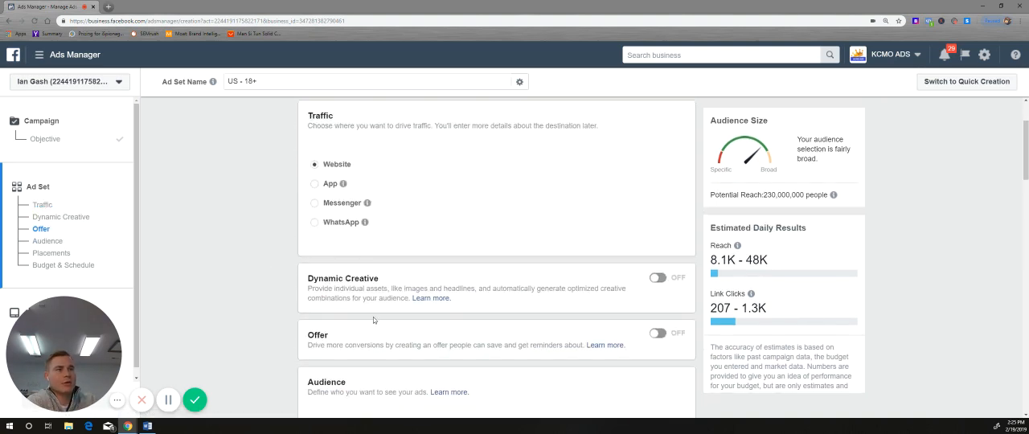
scroll(371, 316, down, 2)
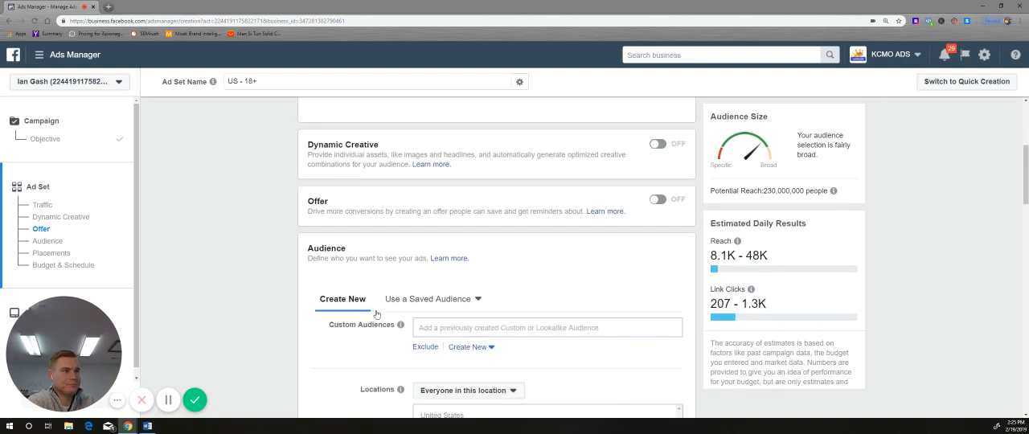
scroll(374, 313, down, 2)
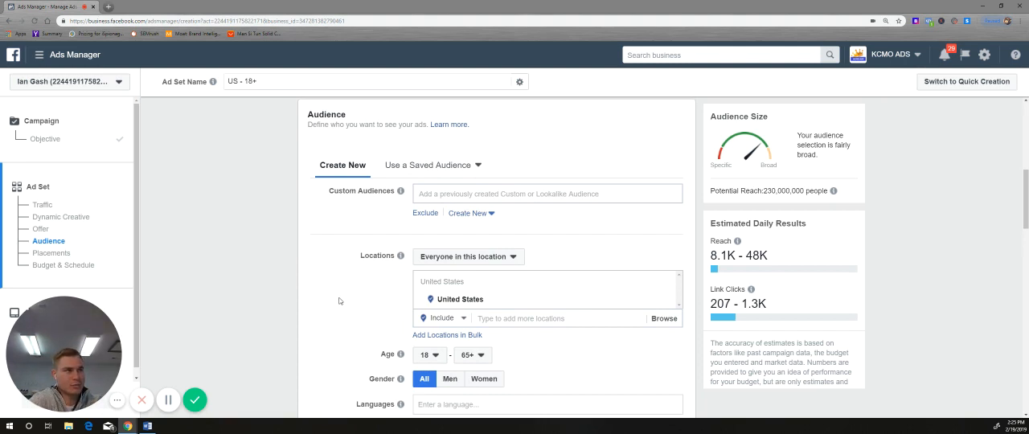
click(475, 213)
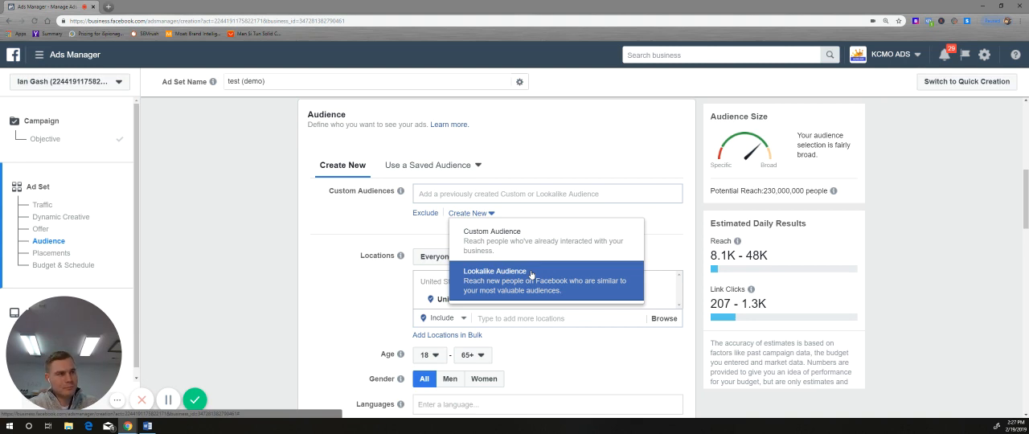
click(408, 238)
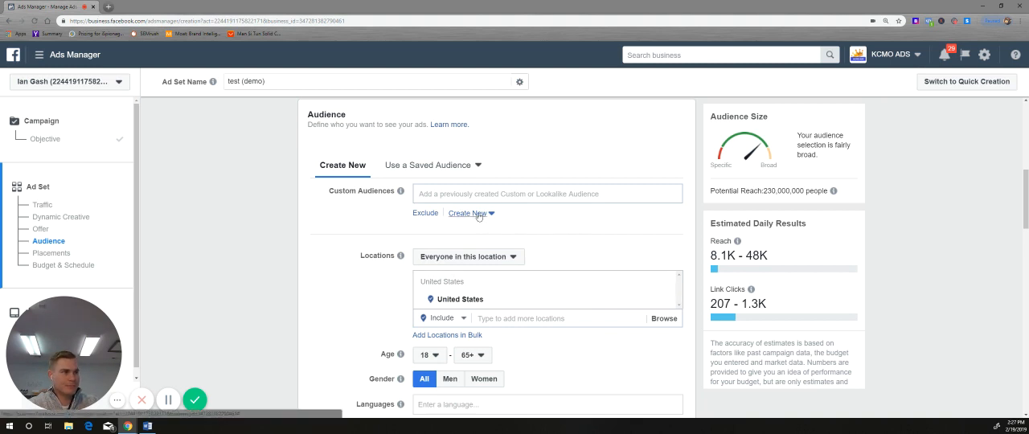
Step: Set the audience location to the city of Kansas City, Missouri
click(512, 318)
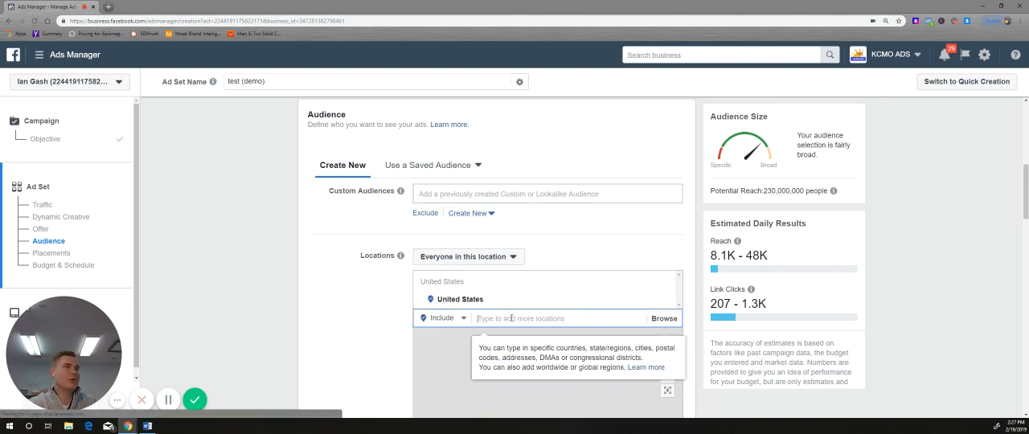
scroll(513, 318, down, 3)
scroll(512, 318, up, 3)
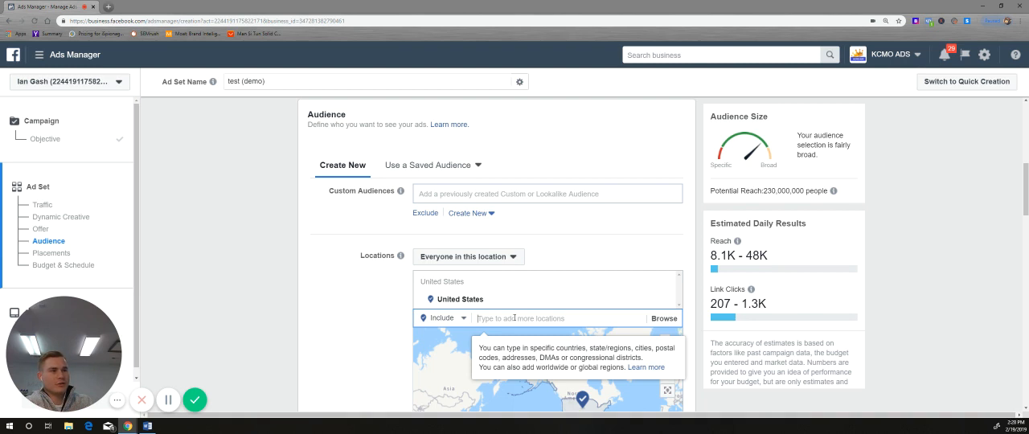
text(kansa)
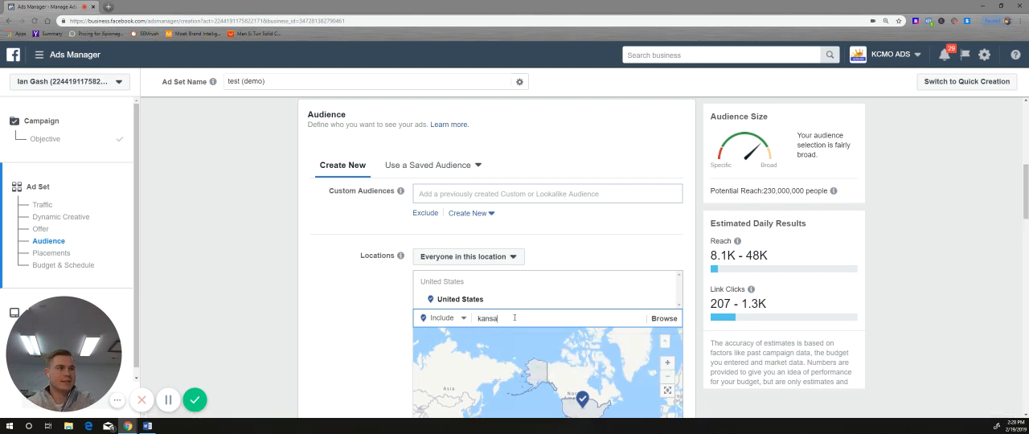
text(s city)
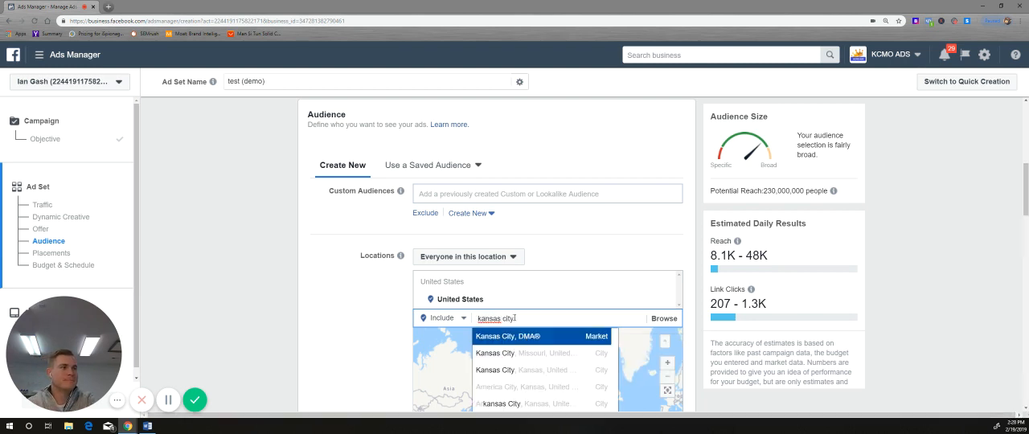
click(512, 354)
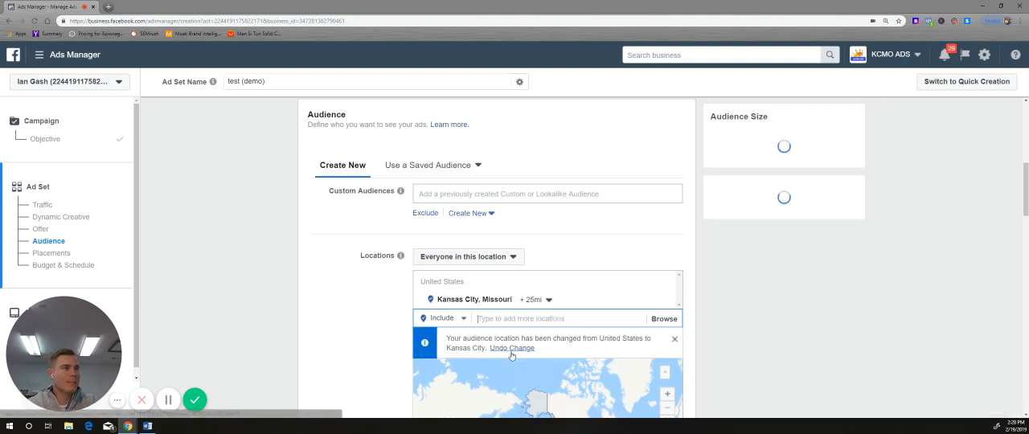
Step: Set the targeting radius around Kansas City to 10 mi
scroll(515, 338, down, 2)
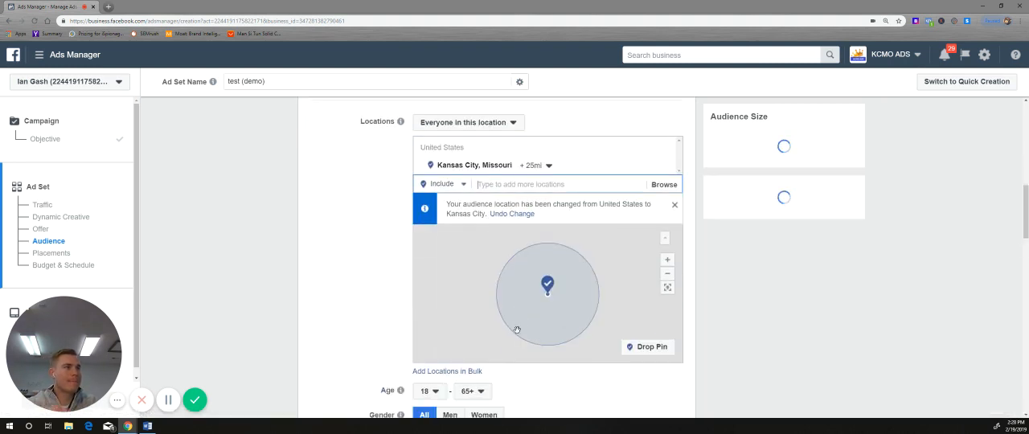
click(536, 165)
drag(552, 219, 534, 219)
click(561, 247)
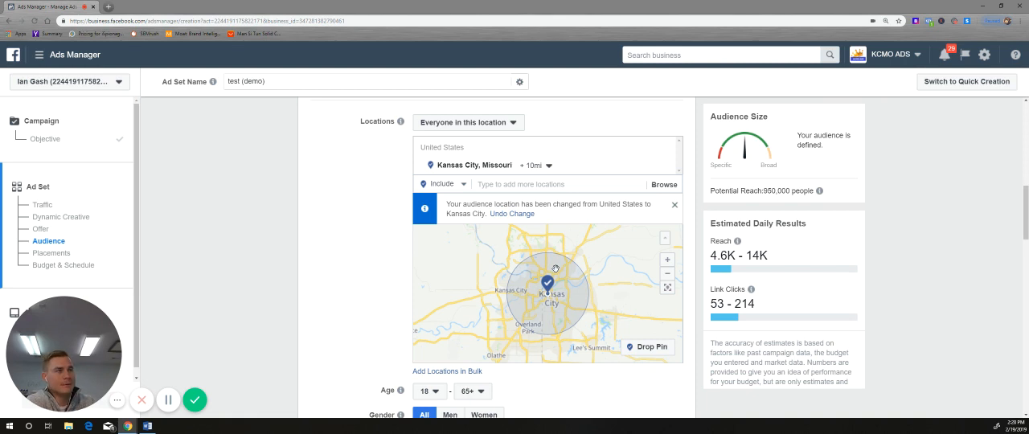
Step: Set the audience's minimum age to 45
scroll(574, 274, down, 1)
scroll(568, 384, down, 2)
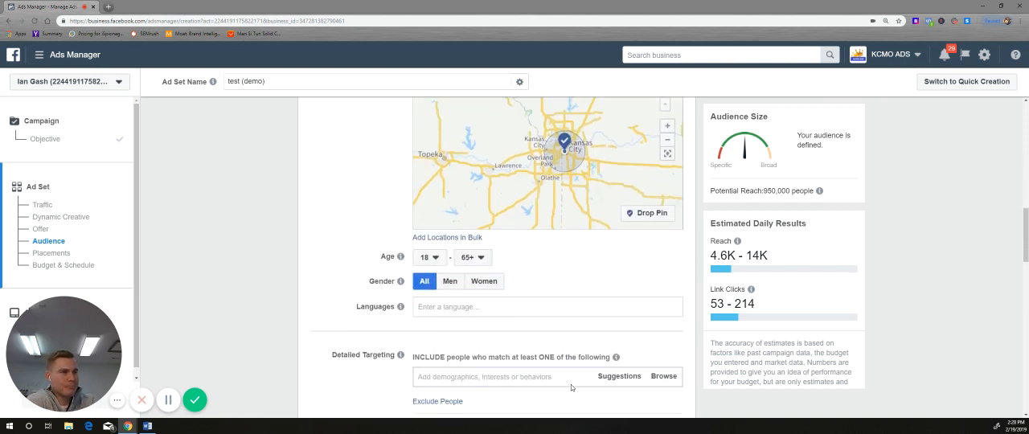
click(442, 261)
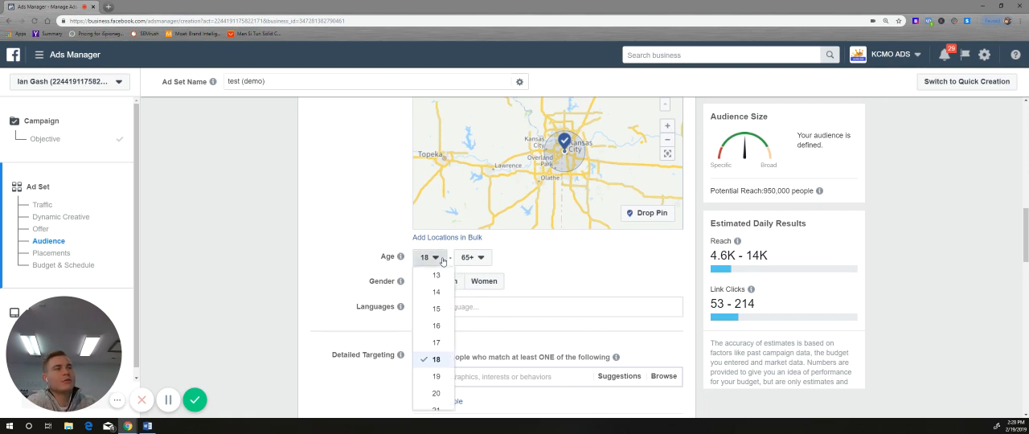
scroll(434, 336, down, 5)
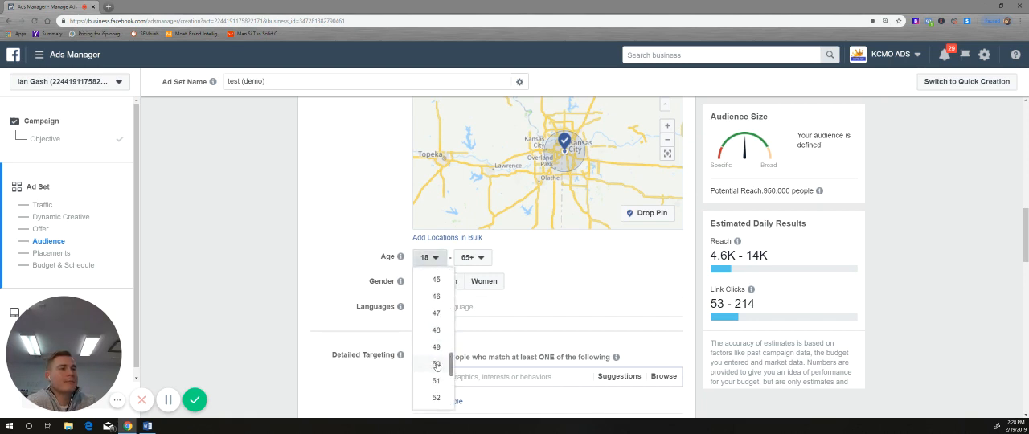
click(437, 283)
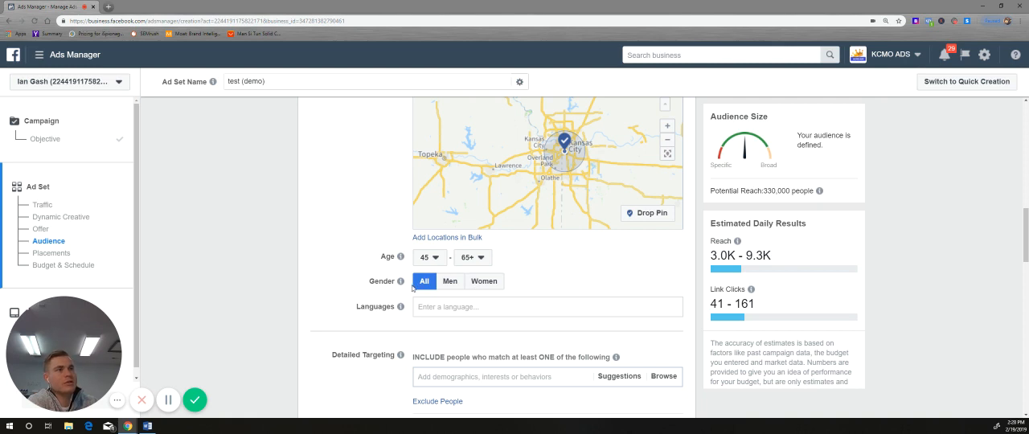
Step: Review the audience's gender, language and detailed targeting settings and the available connection types for Pages, apps and events
mouse_move(399, 282)
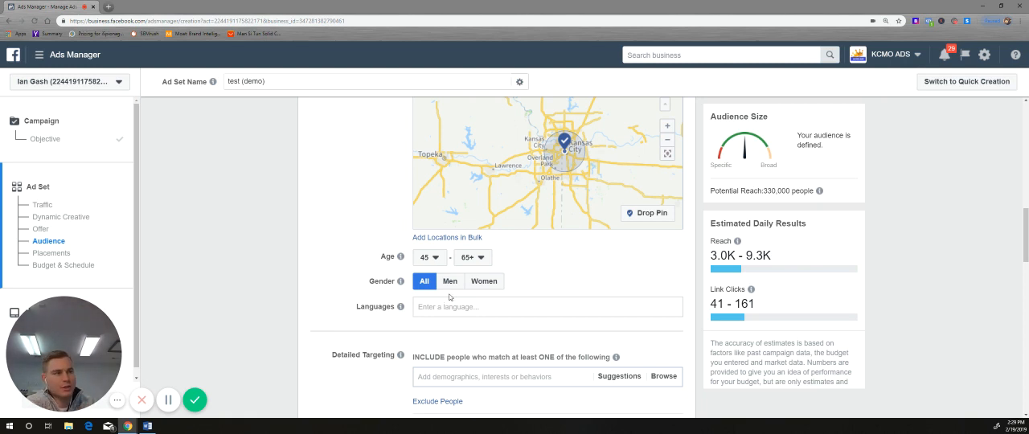
scroll(447, 301, down, 2)
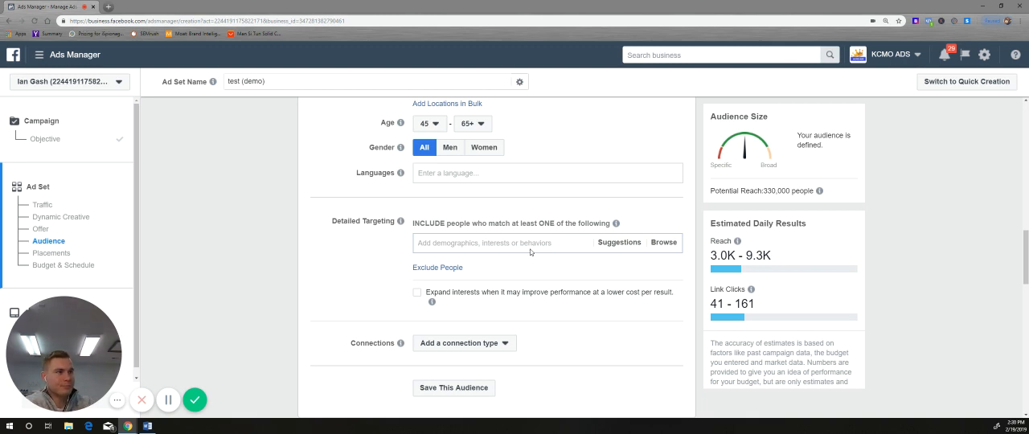
scroll(530, 252, down, 2)
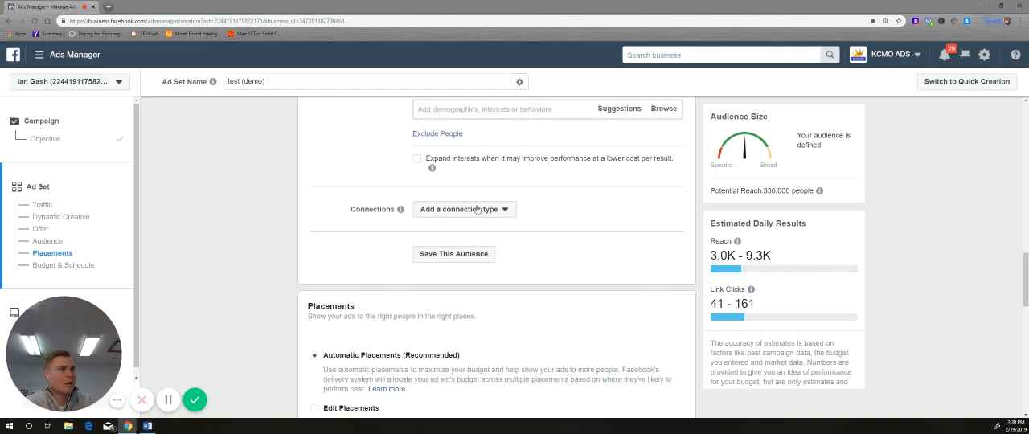
click(476, 208)
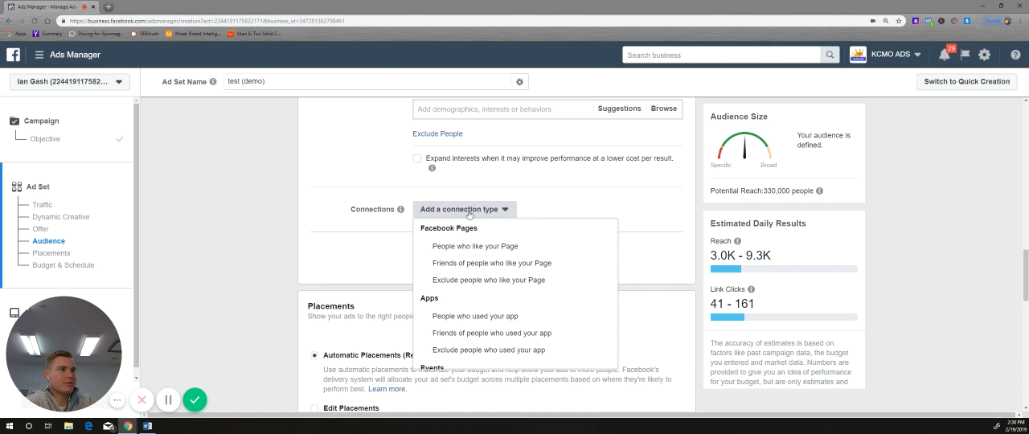
scroll(469, 235, down, 1)
scroll(467, 240, up, 1)
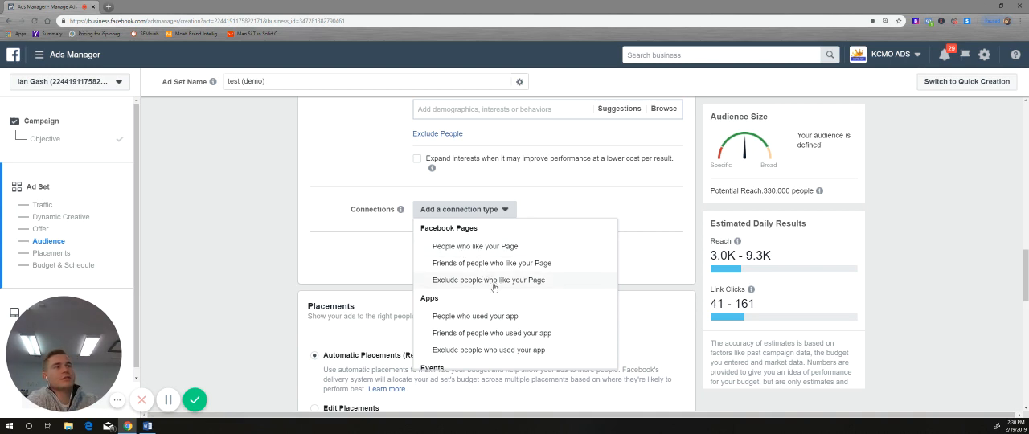
scroll(494, 287, down, 2)
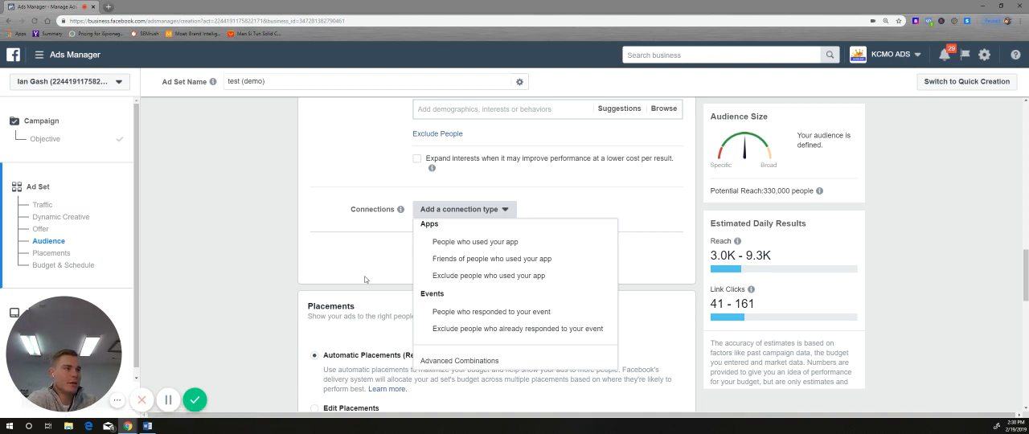
click(380, 275)
Step: Edit the placements manually, excluding Facebook's Right Column and Stories and the whole Audience Network
scroll(379, 274, down, 3)
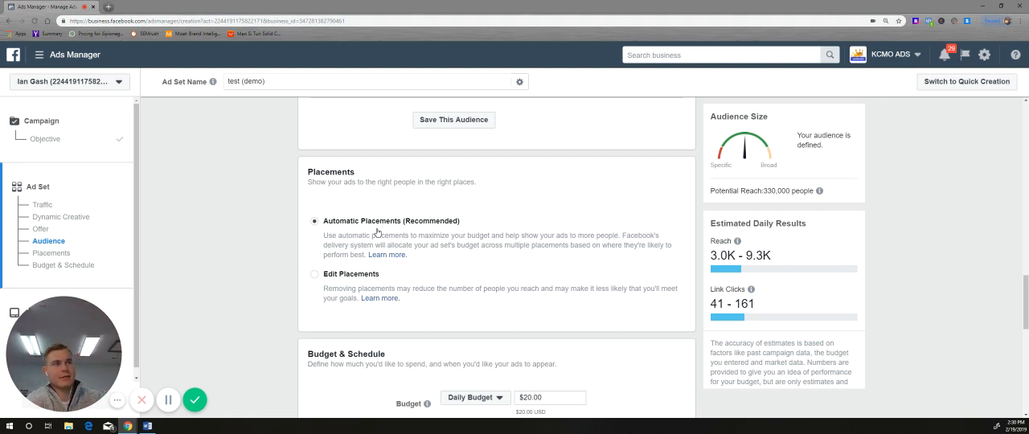
click(313, 274)
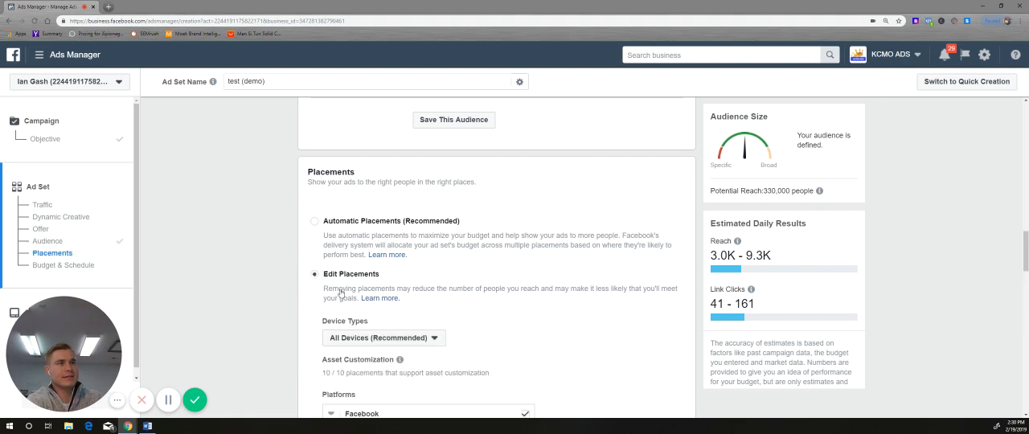
scroll(340, 293, down, 3)
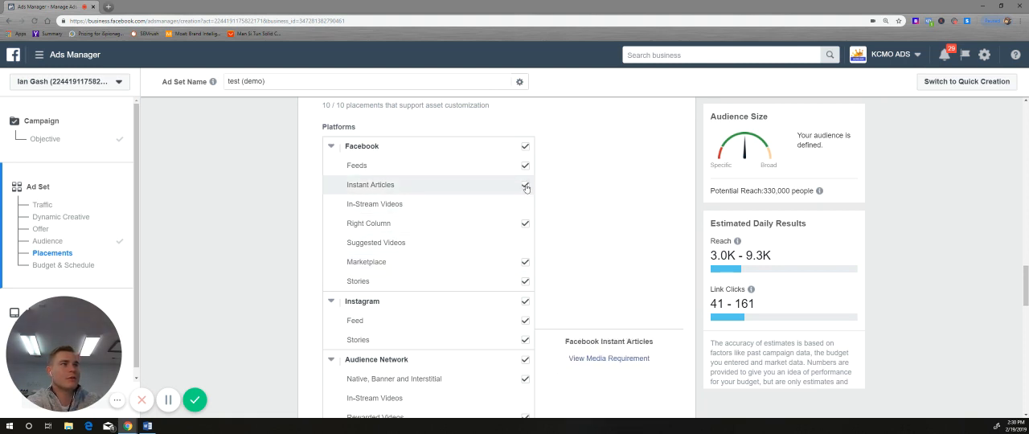
click(525, 223)
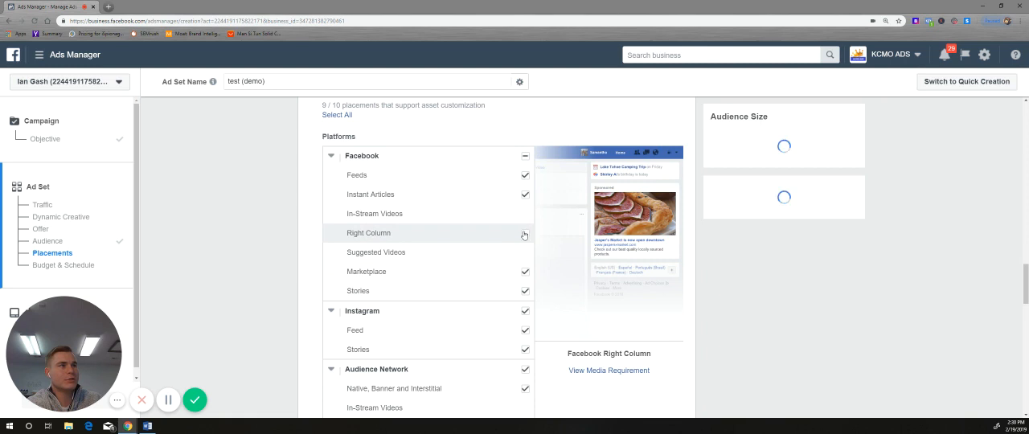
click(526, 292)
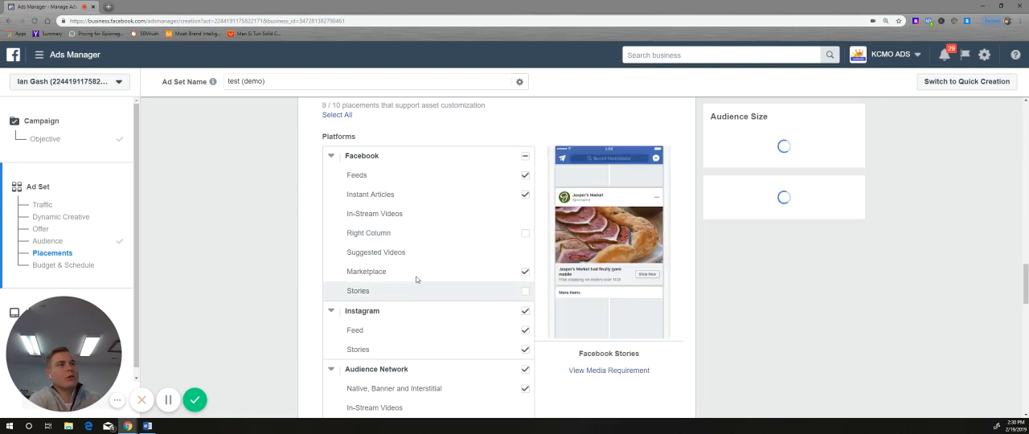
scroll(410, 272, down, 2)
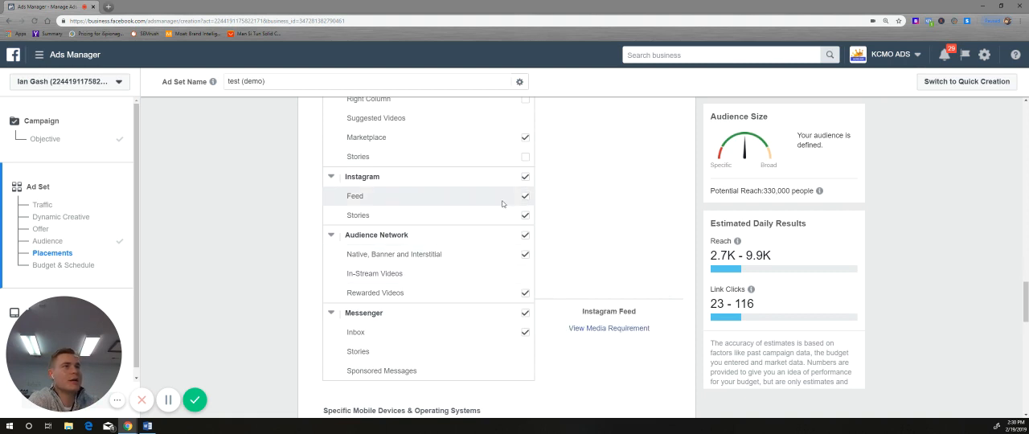
click(524, 235)
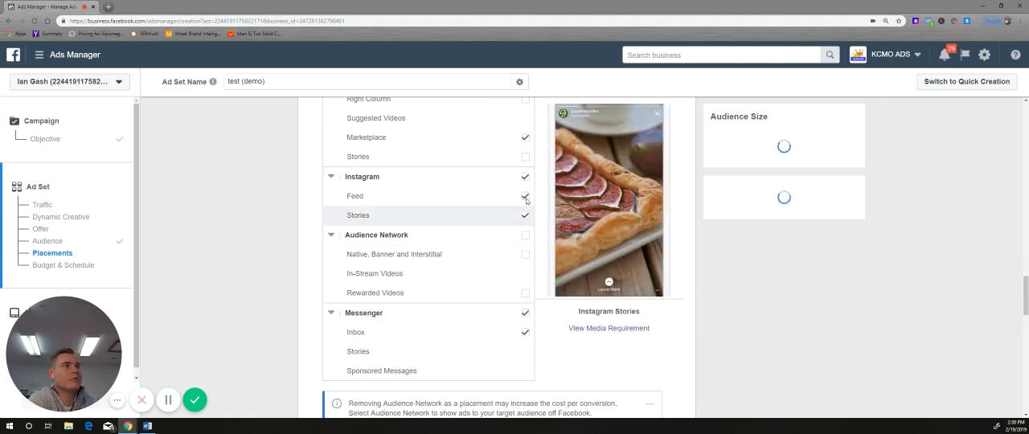
Step: Review the selected platform placements, the content exclusion options and the choices for specific mobile devices and operating systems
scroll(432, 299, down, 2)
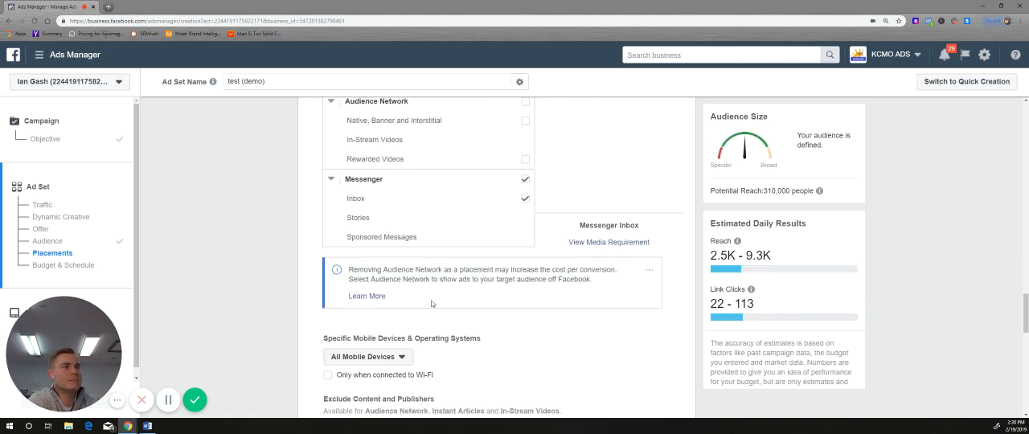
scroll(432, 303, down, 2)
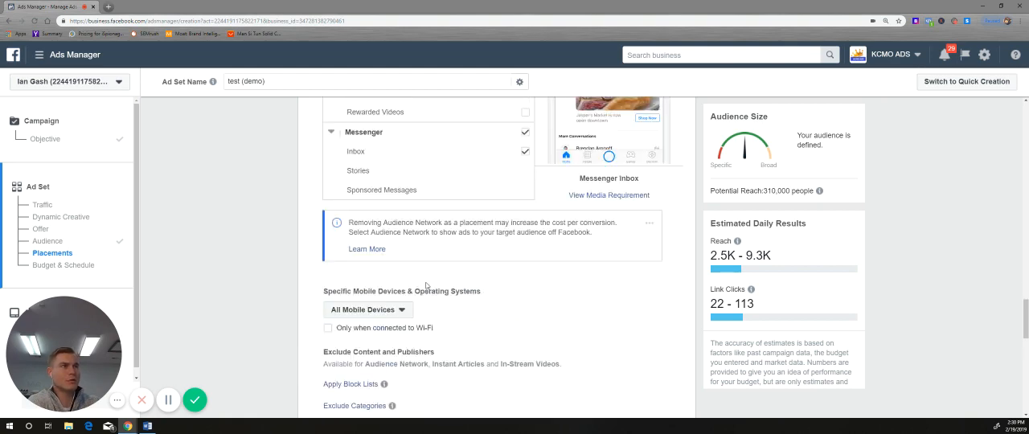
scroll(427, 286, up, 2)
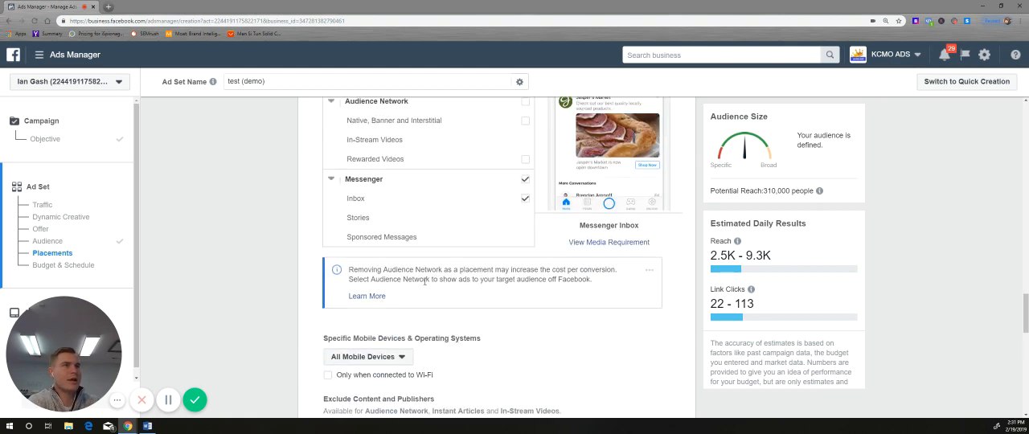
scroll(424, 281, up, 4)
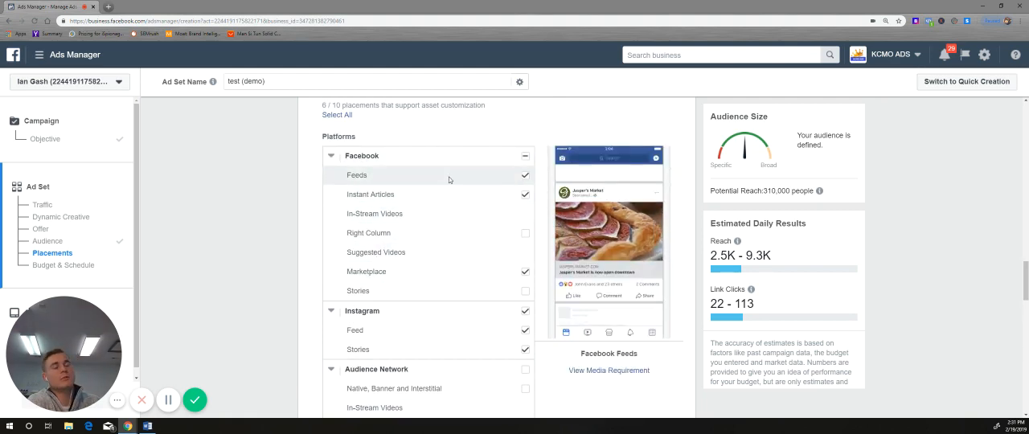
scroll(448, 180, up, 2)
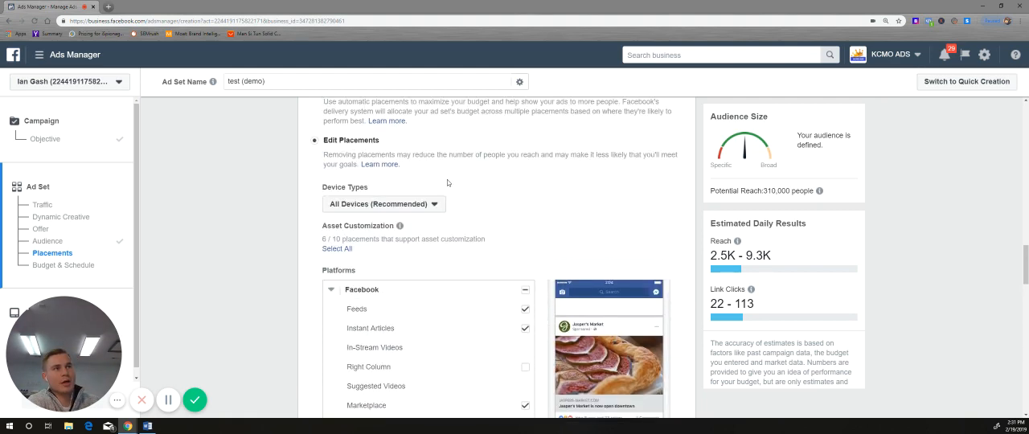
scroll(462, 213, down, 4)
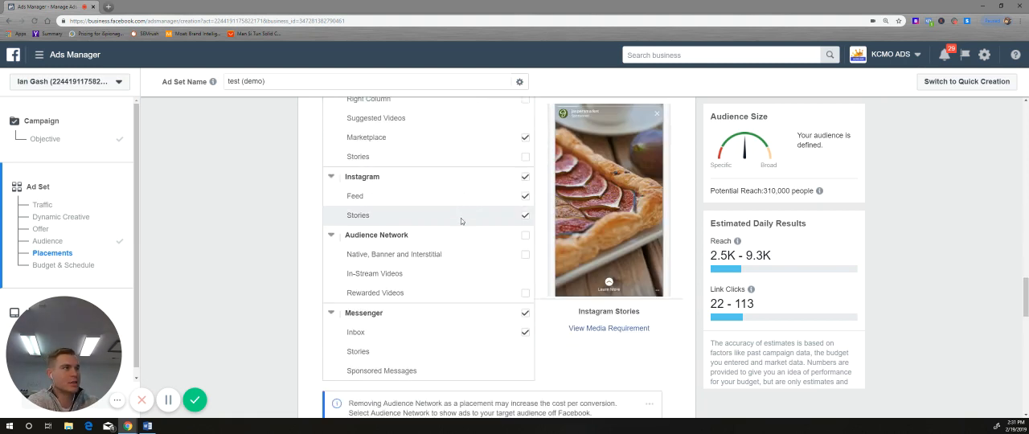
scroll(459, 225, down, 2)
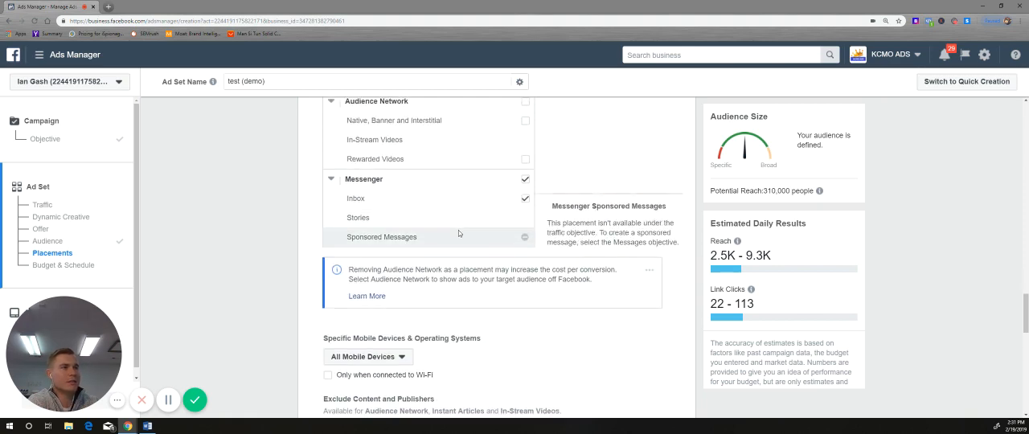
scroll(458, 234, down, 2)
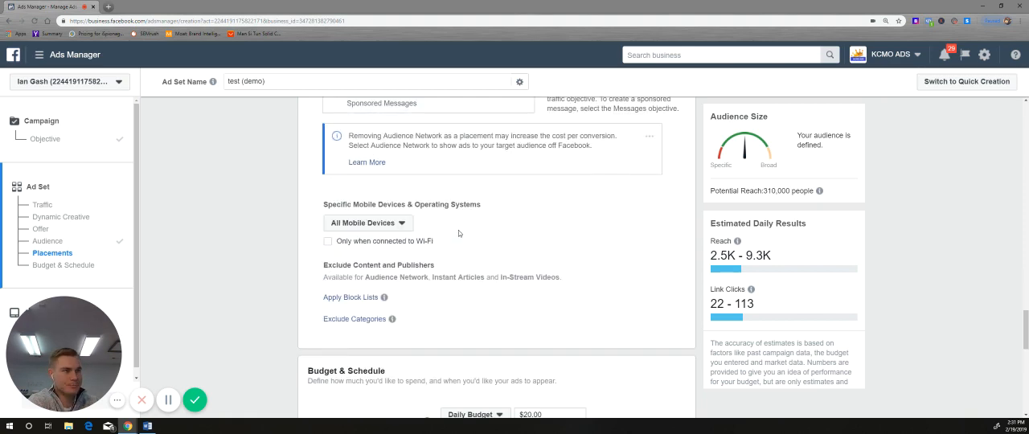
click(391, 224)
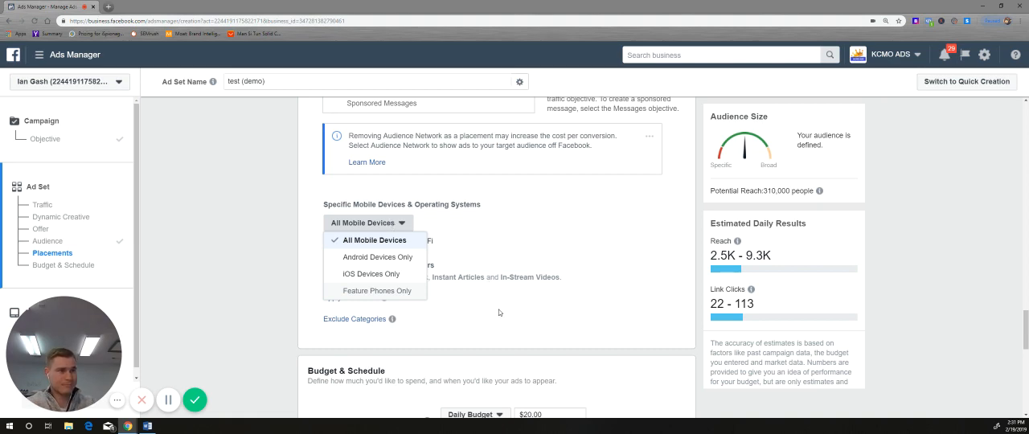
scroll(499, 312, down, 3)
scroll(490, 306, up, 2)
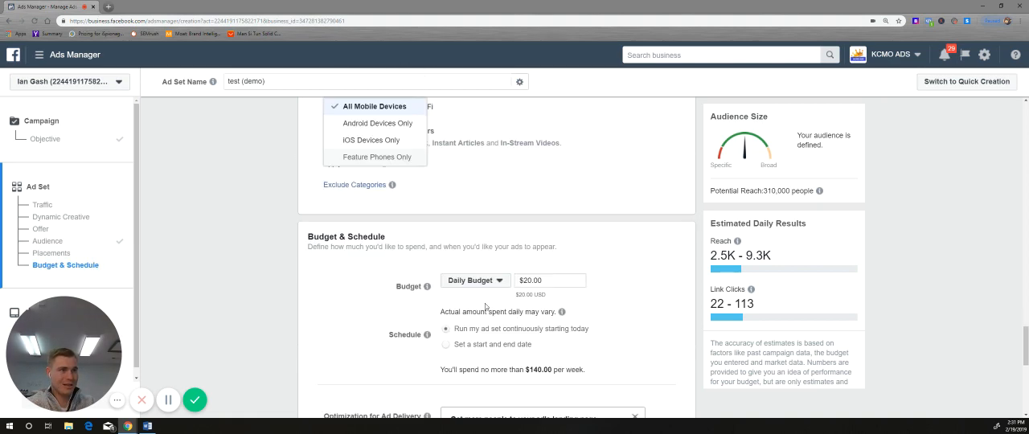
Step: Switch the ad set's budget type to Lifetime Budget and back to Daily Budget
scroll(417, 301, down, 2)
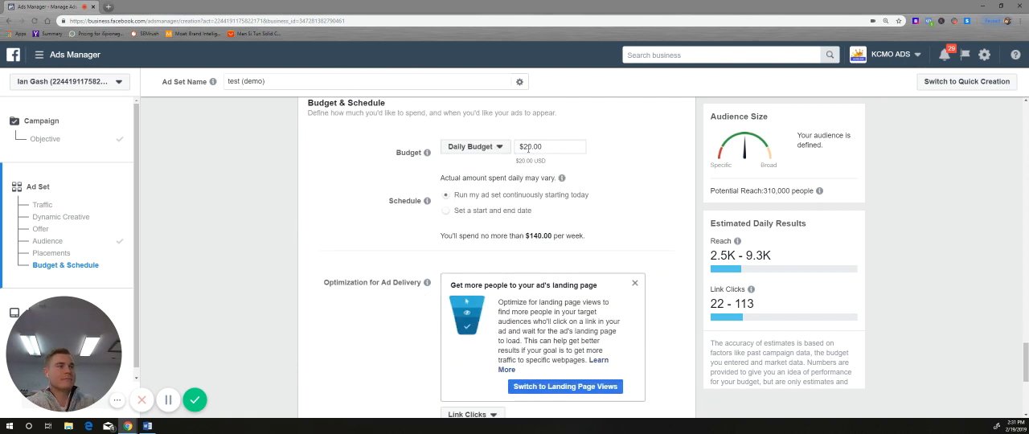
click(497, 148)
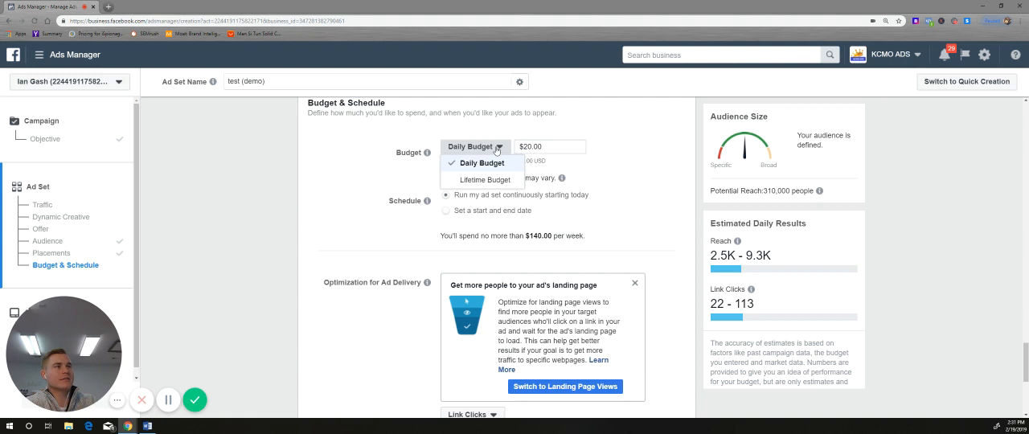
click(495, 182)
click(499, 150)
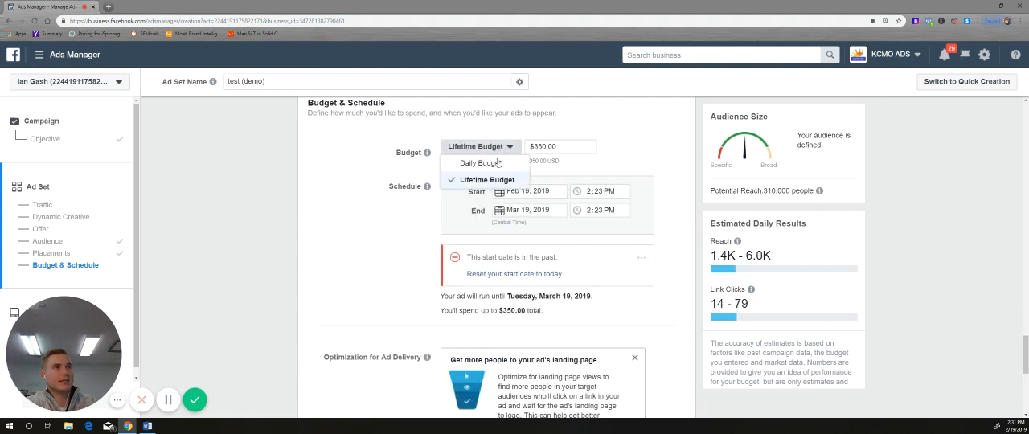
click(492, 163)
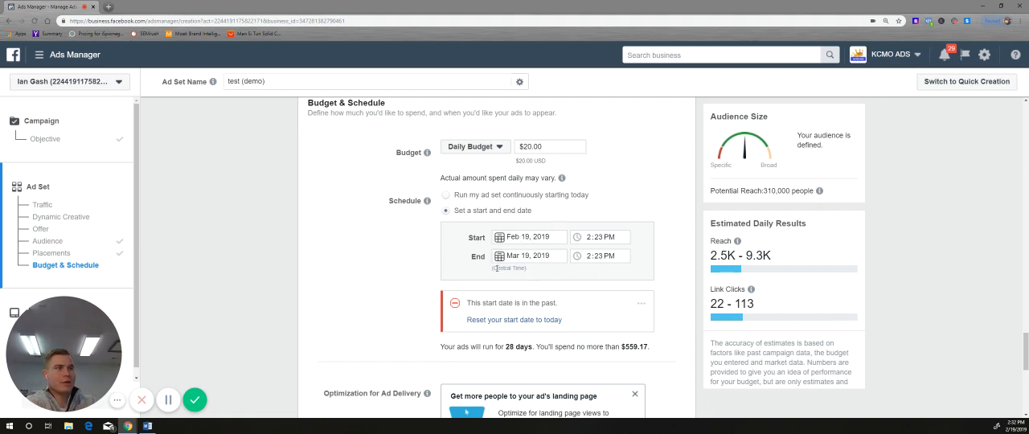
Step: Check the ad set's delivery optimization, bid strategy and charging options, and continue to the ad creation stage
scroll(496, 268, down, 2)
scroll(498, 274, down, 3)
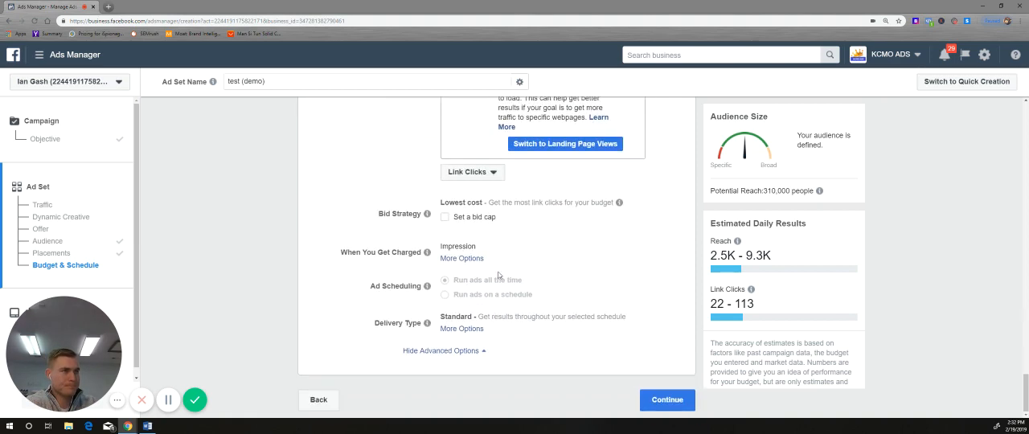
scroll(484, 269, up, 2)
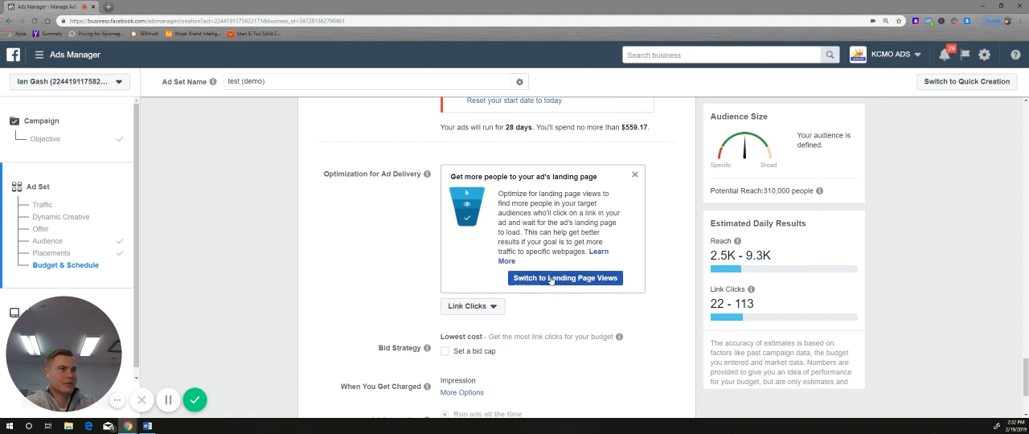
scroll(537, 294, down, 2)
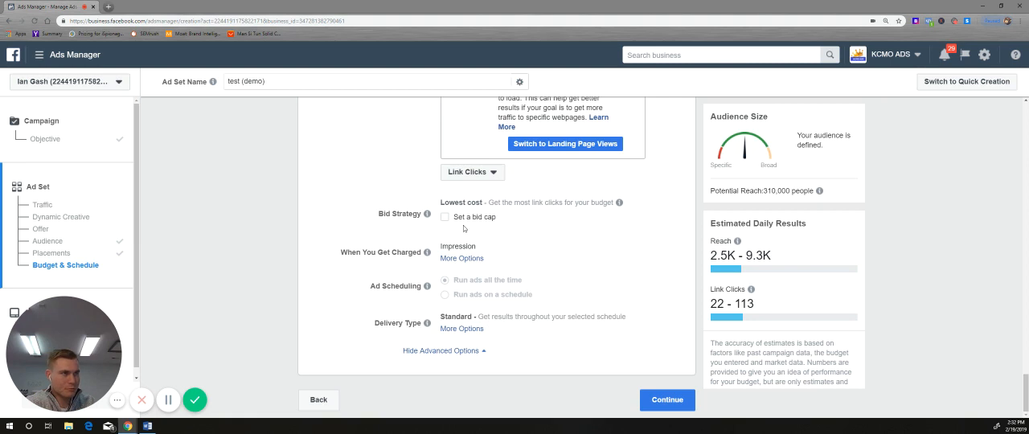
mouse_move(414, 221)
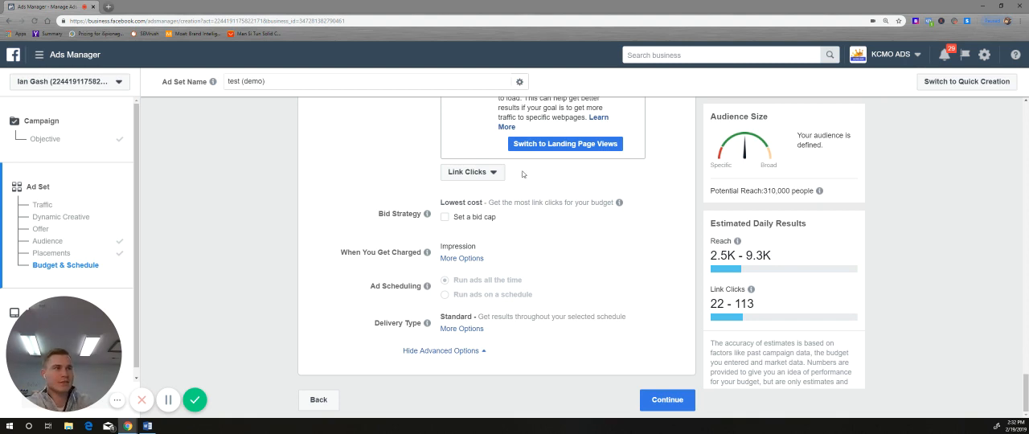
click(672, 400)
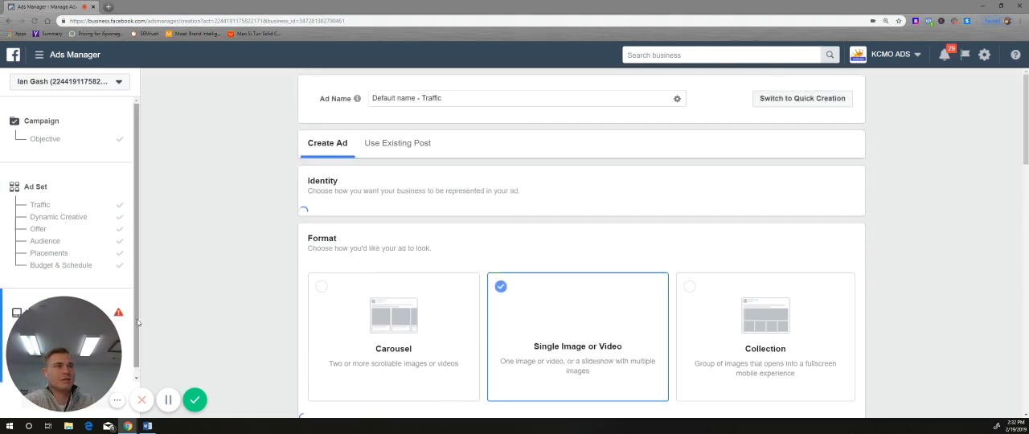
Step: Review the new ad's Facebook Page and Instagram identity settings and its format options
scroll(203, 283, down, 1)
scroll(203, 281, up, 1)
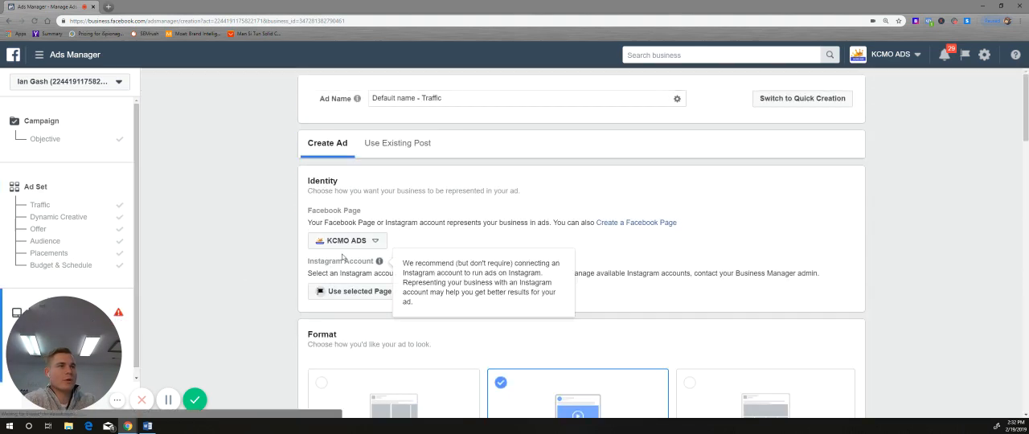
scroll(373, 223, down, 1)
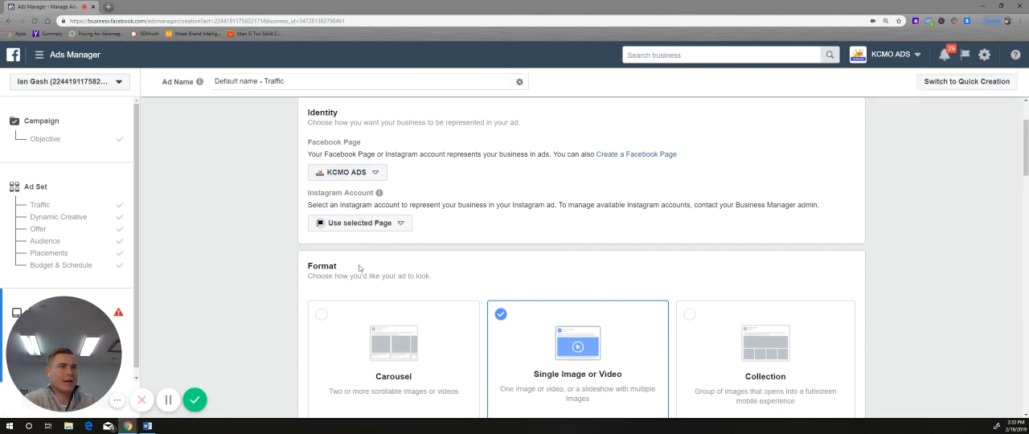
scroll(394, 249, down, 2)
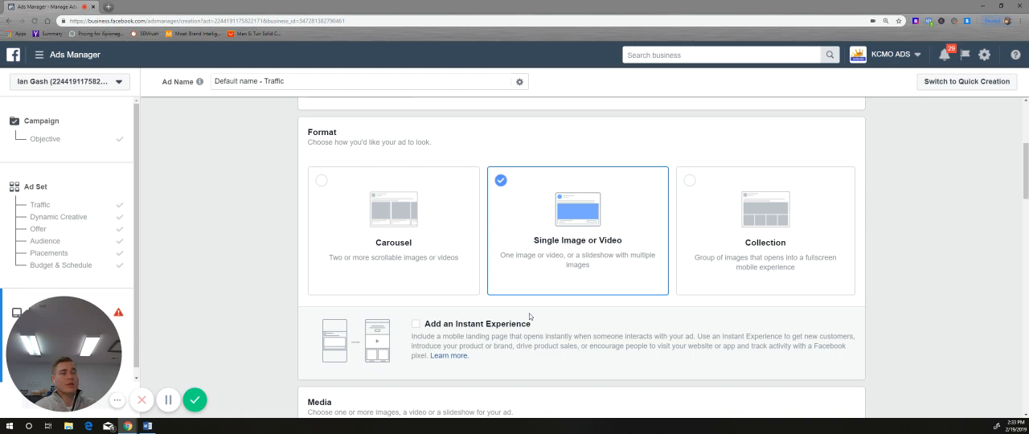
Step: Review the ad's media options for images or video and the link type choices for the ad
scroll(514, 320, down, 2)
scroll(510, 323, down, 2)
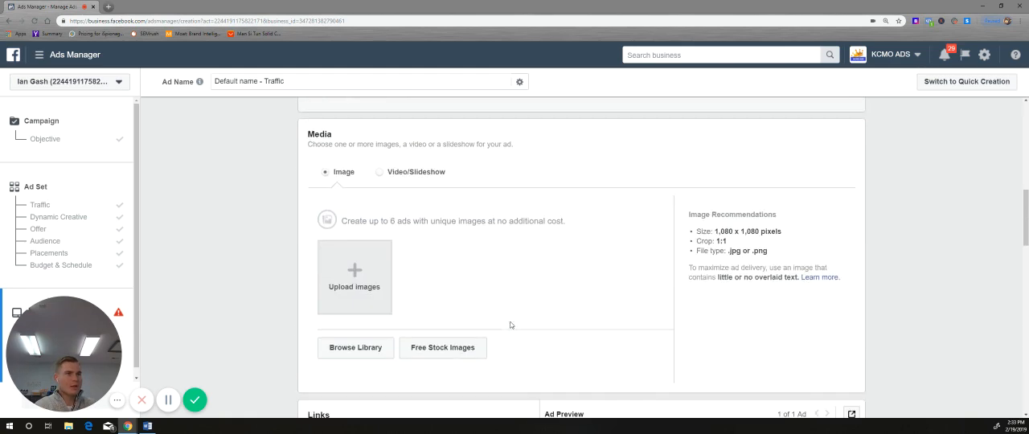
scroll(409, 316, down, 6)
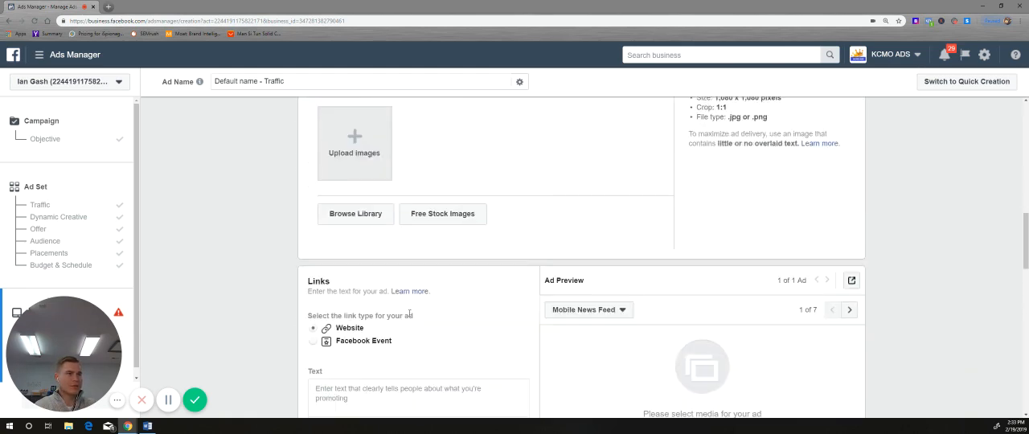
scroll(408, 316, up, 2)
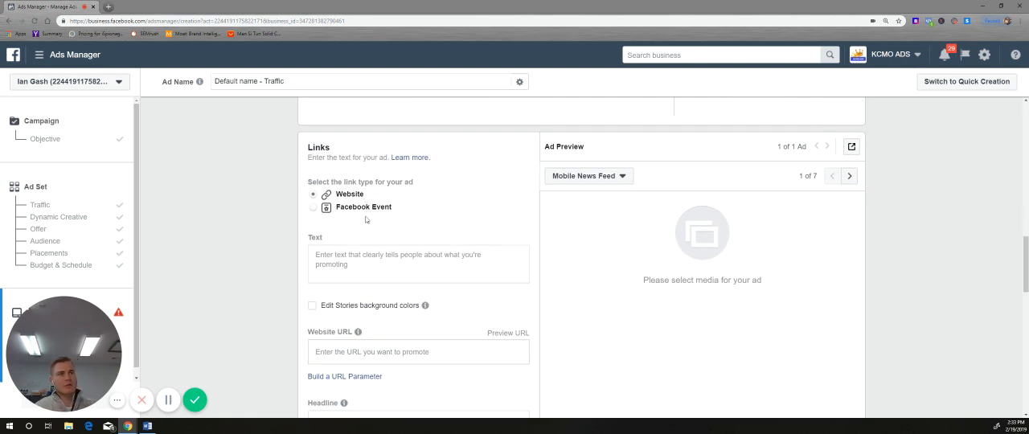
Step: Examine the ad's primary text, website URL and headline fields, along with the optional display link and description fields
click(348, 258)
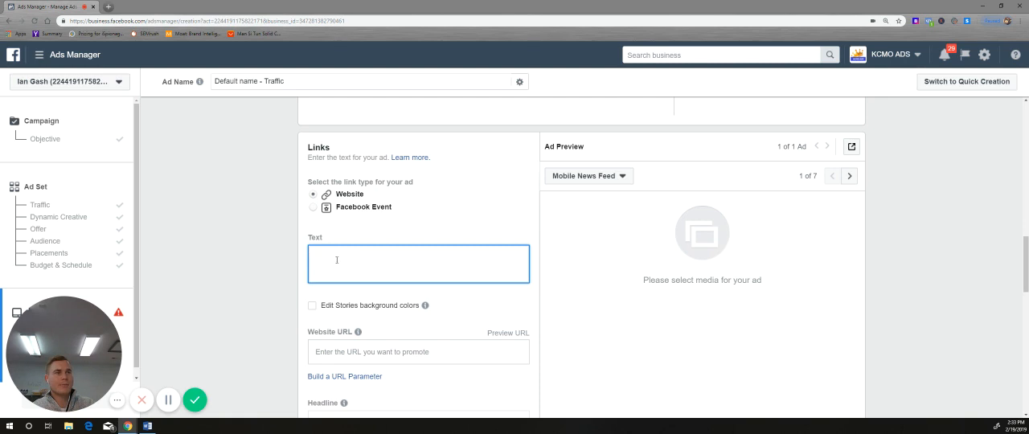
scroll(337, 260, down, 3)
scroll(344, 266, up, 2)
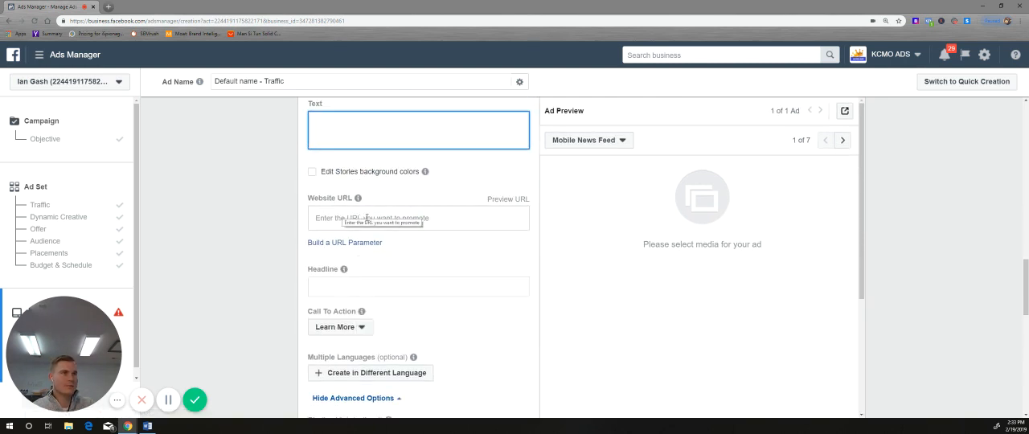
scroll(368, 257, down, 2)
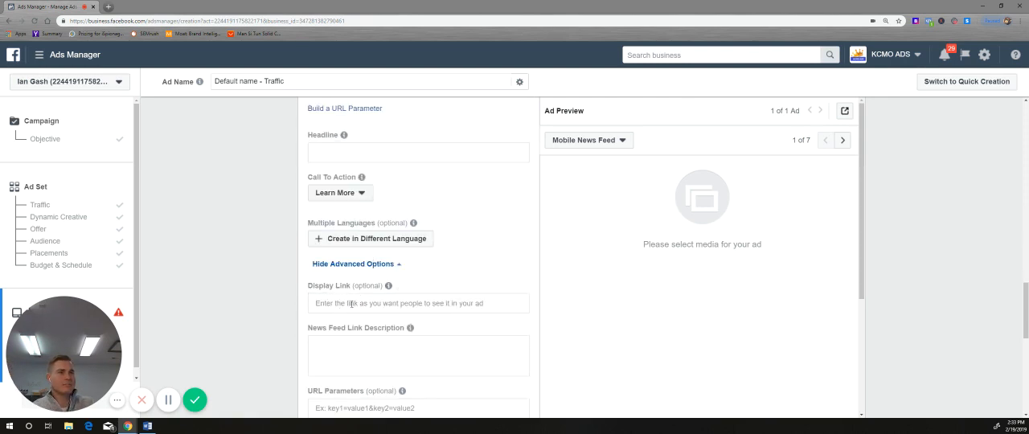
scroll(354, 303, up, 3)
click(385, 145)
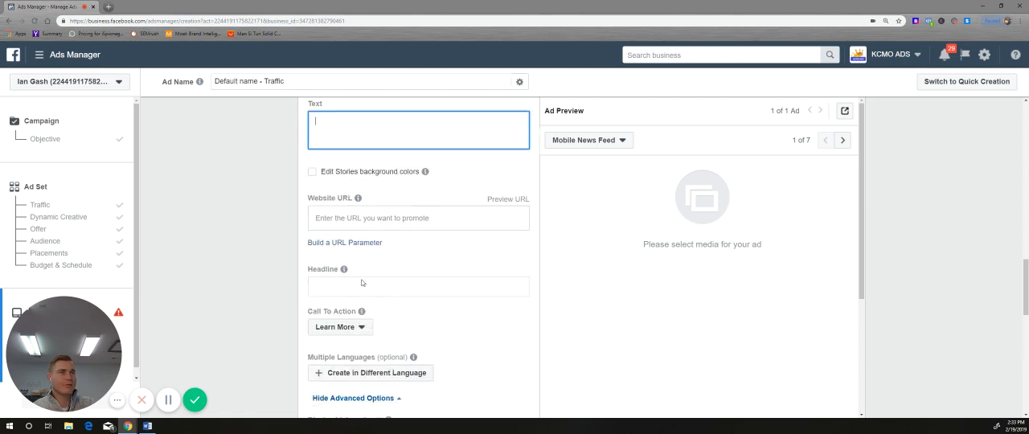
scroll(345, 177, up, 2)
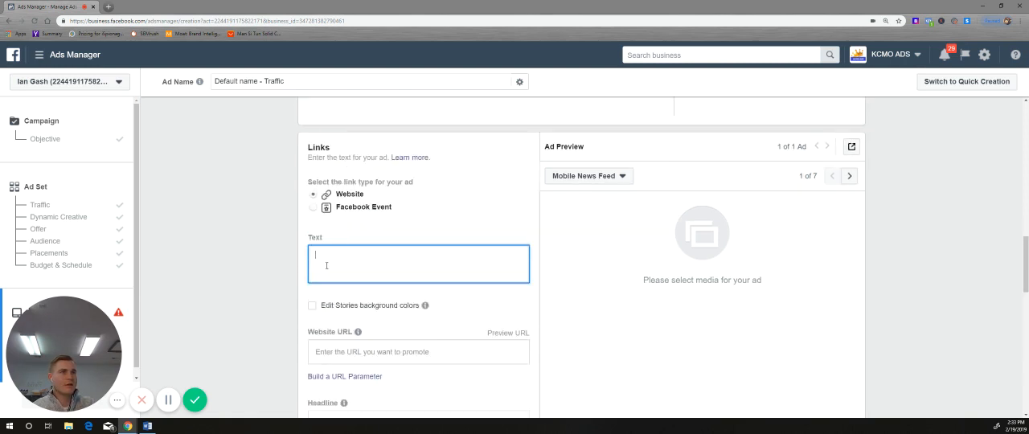
scroll(326, 265, down, 4)
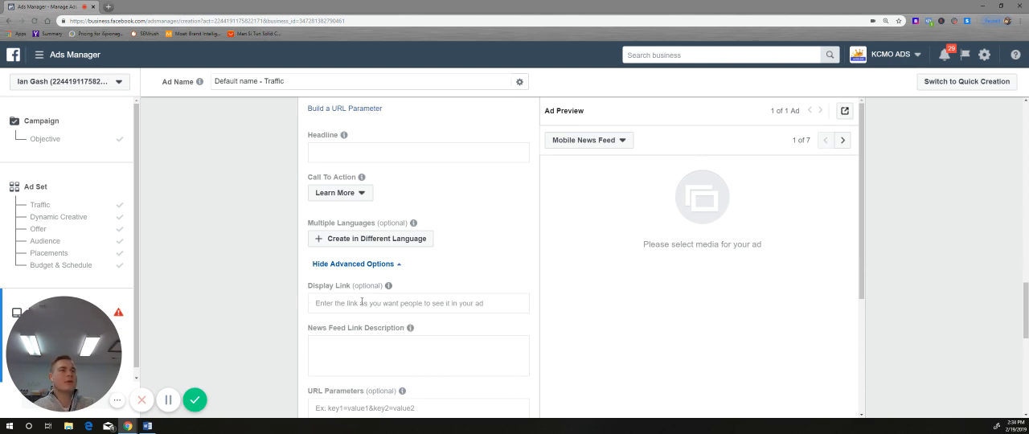
Step: Look through the available Call To Action options for the ad and close the list
scroll(377, 302, down, 2)
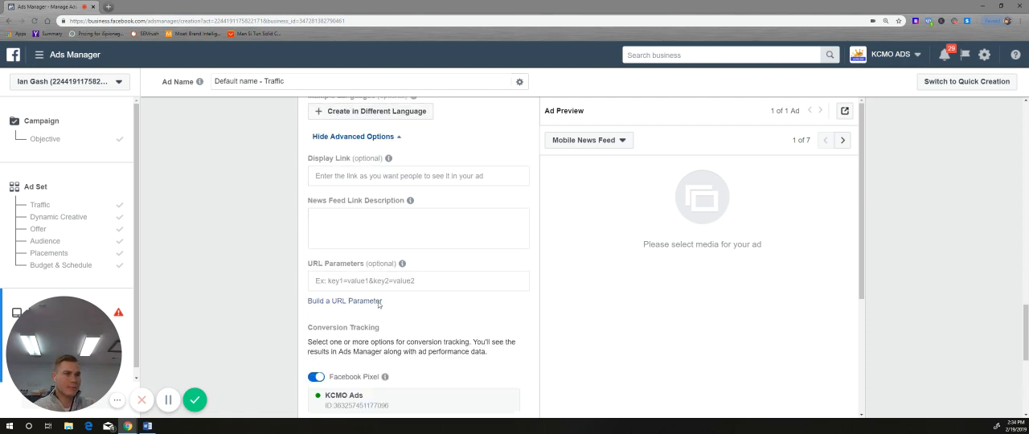
scroll(378, 302, up, 2)
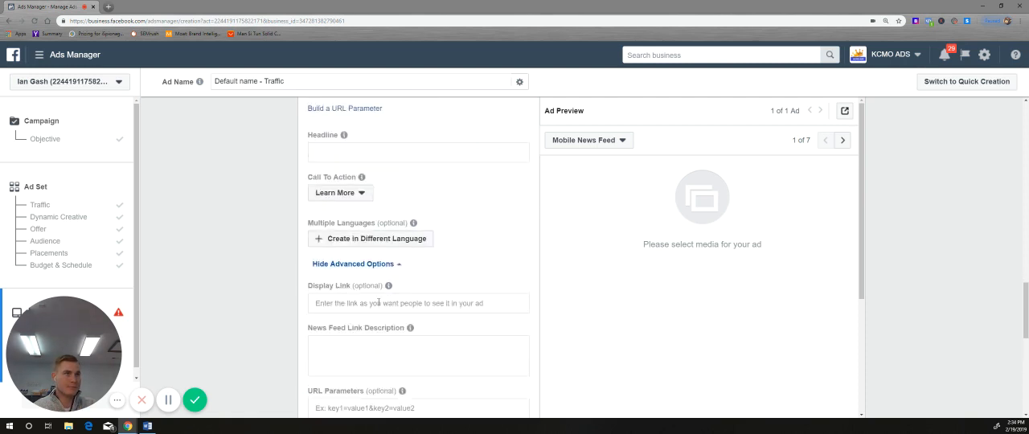
click(346, 194)
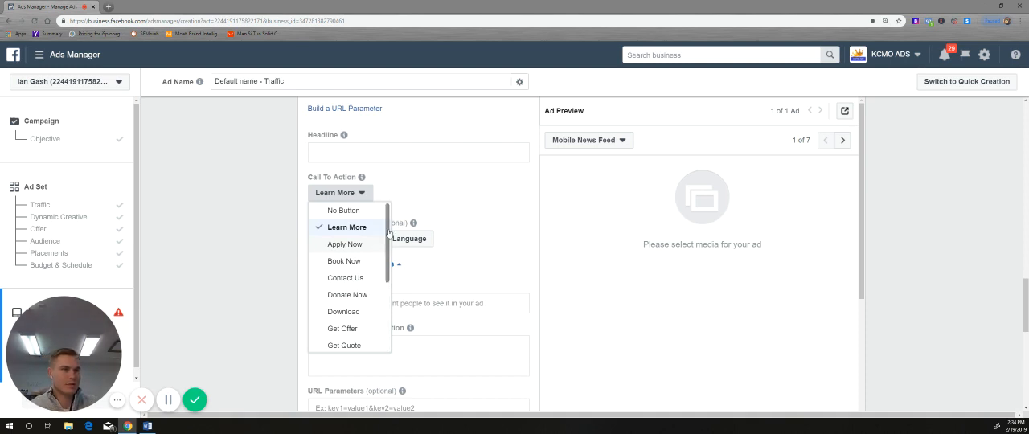
click(423, 199)
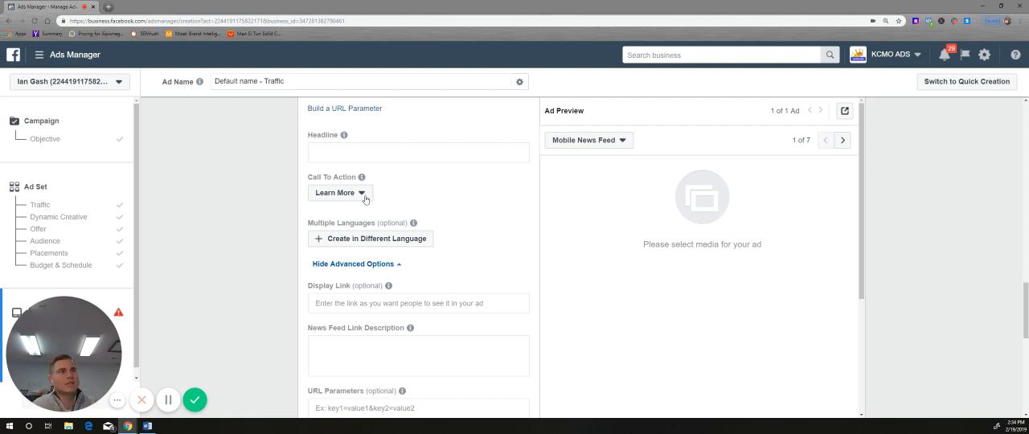
Step: Inspect the URL parameter builder and its dynamic parameter choices for Campaign Source, and close it without applying anything
scroll(375, 214, down, 2)
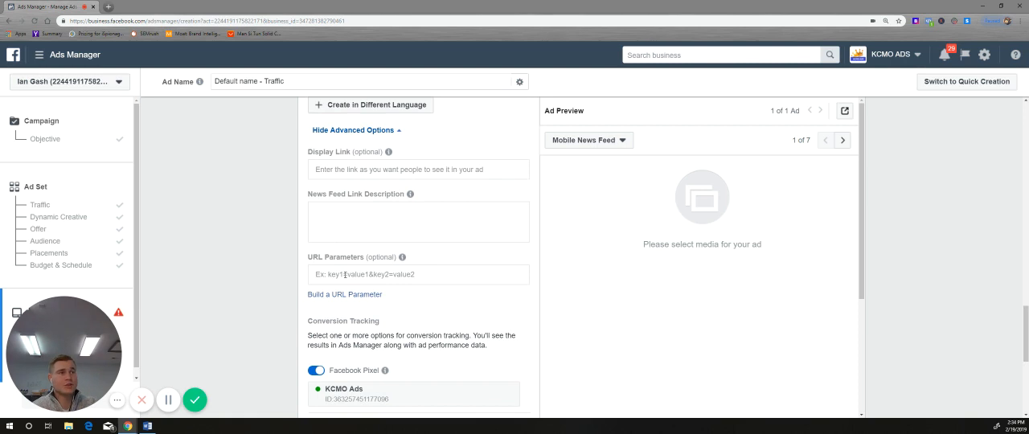
click(344, 294)
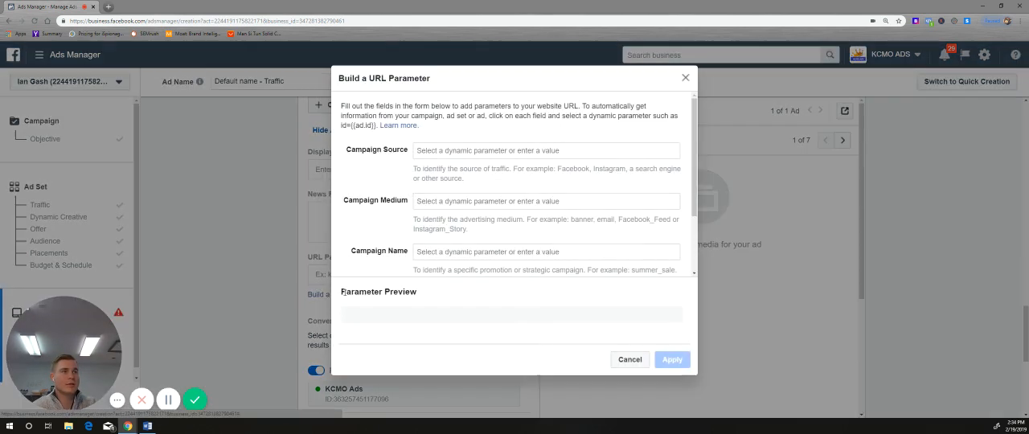
click(551, 152)
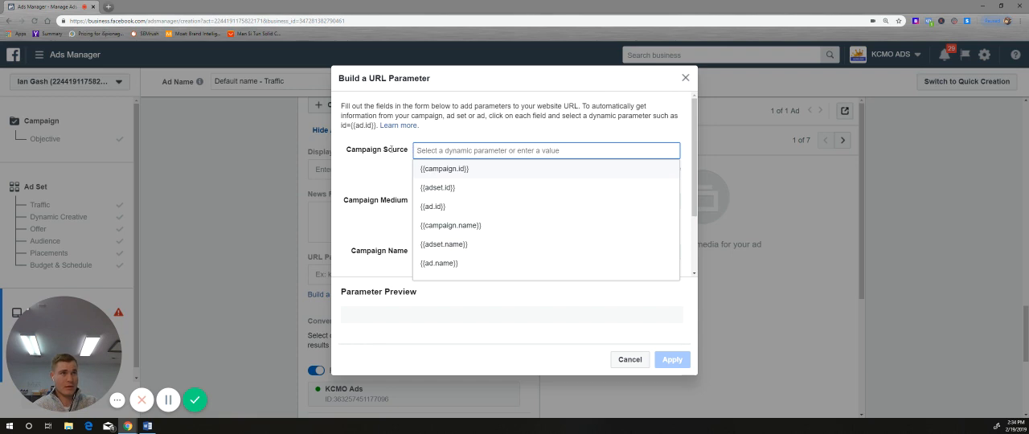
click(684, 78)
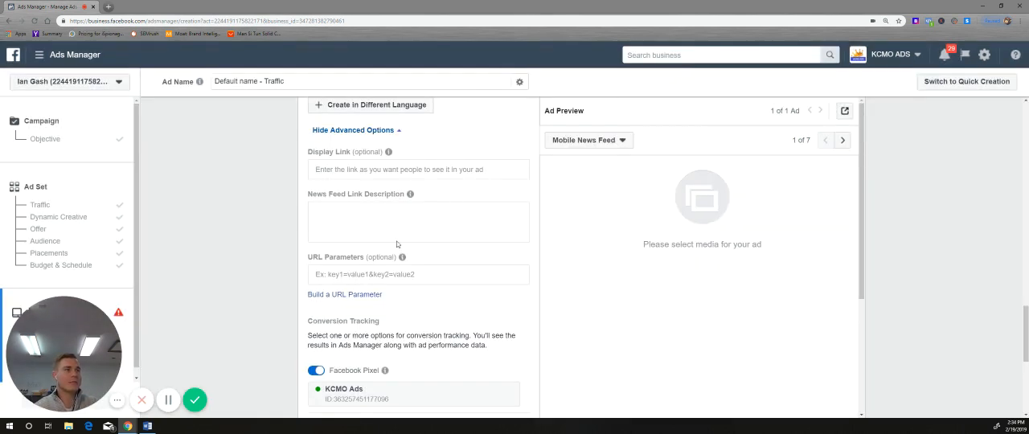
Step: Review the ad's conversion tracking settings and the error notice before confirmation, and return to the media section
scroll(381, 305, down, 2)
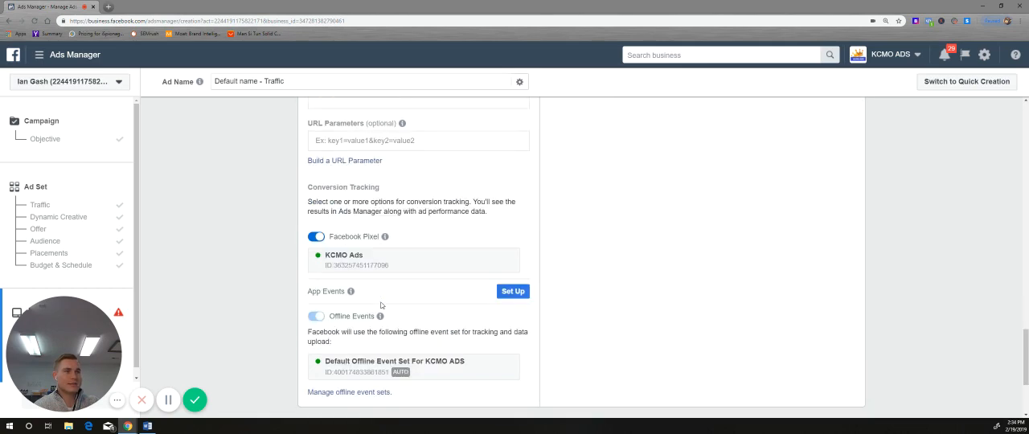
scroll(381, 306, down, 2)
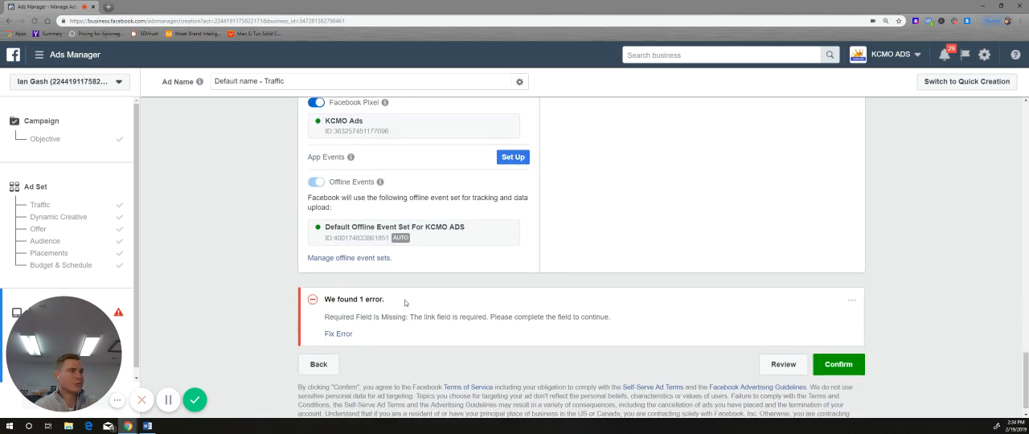
scroll(405, 302, up, 4)
scroll(404, 302, up, 2)
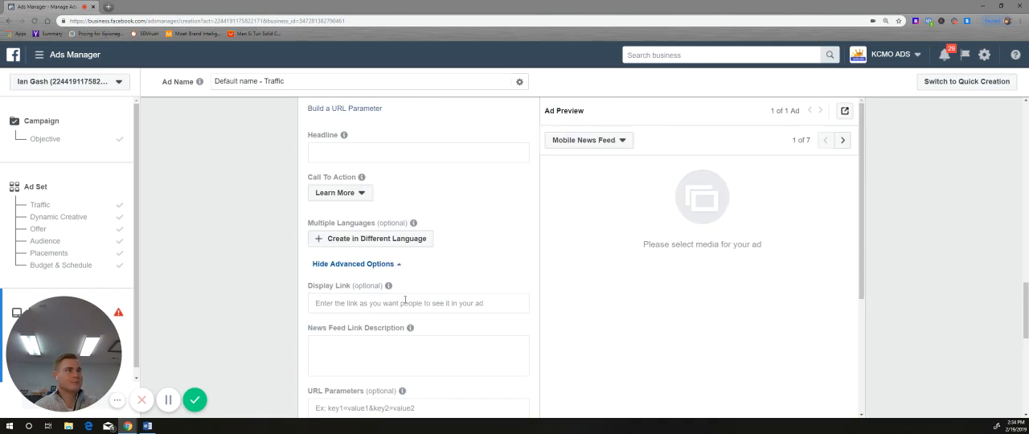
scroll(404, 300, up, 3)
scroll(404, 300, down, 9)
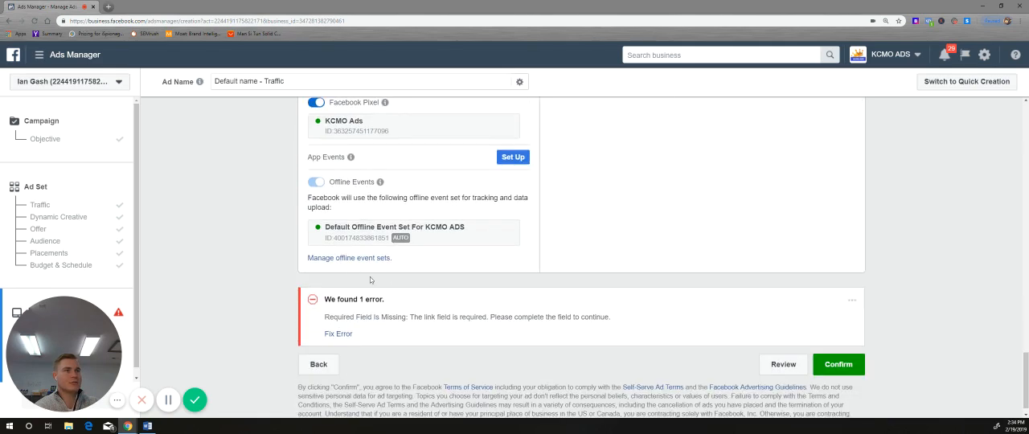
scroll(381, 188, up, 2)
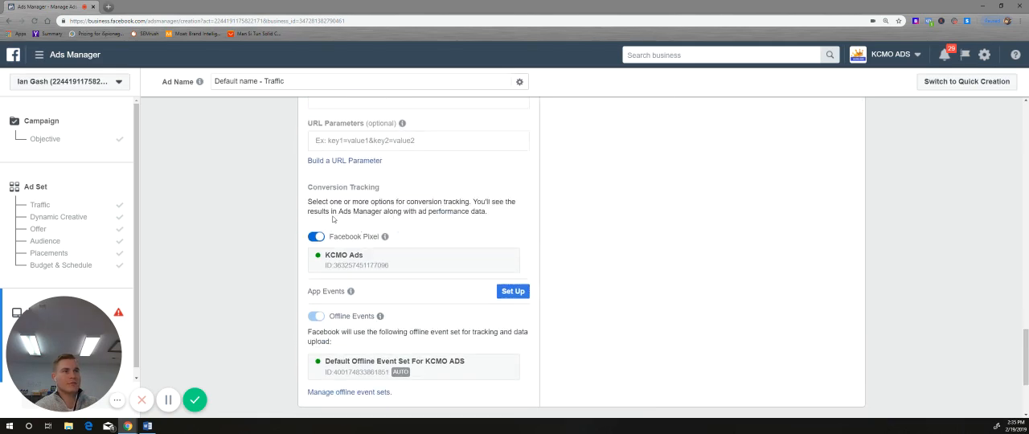
scroll(333, 219, up, 10)
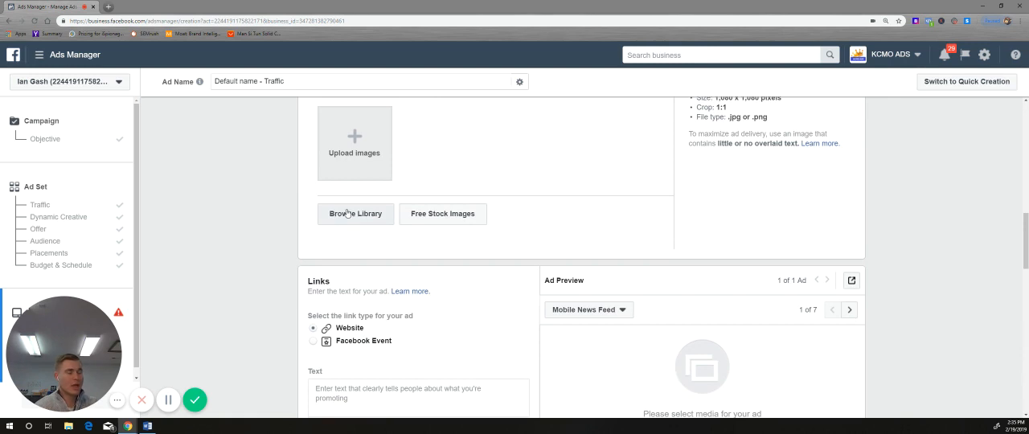